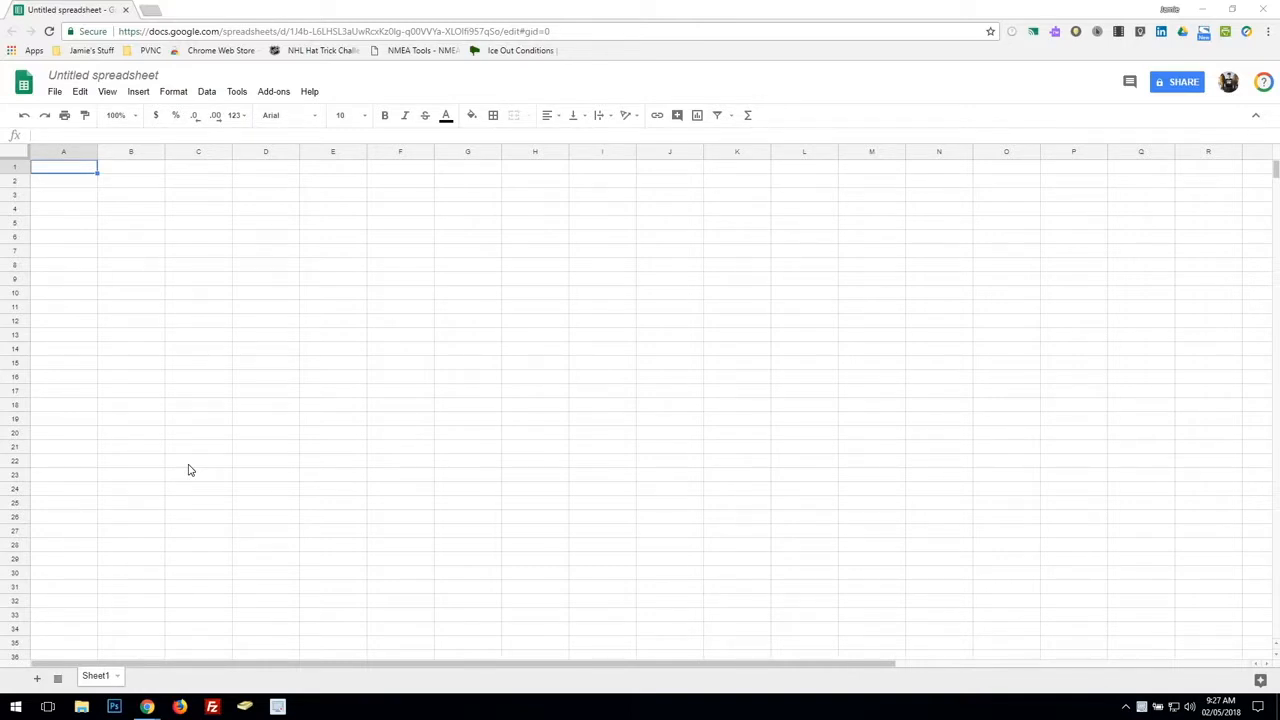
Enter the label "Class" in cell A2 and the label "Student List" in cell A5
left_click(113, 204)
left_click(66, 183)
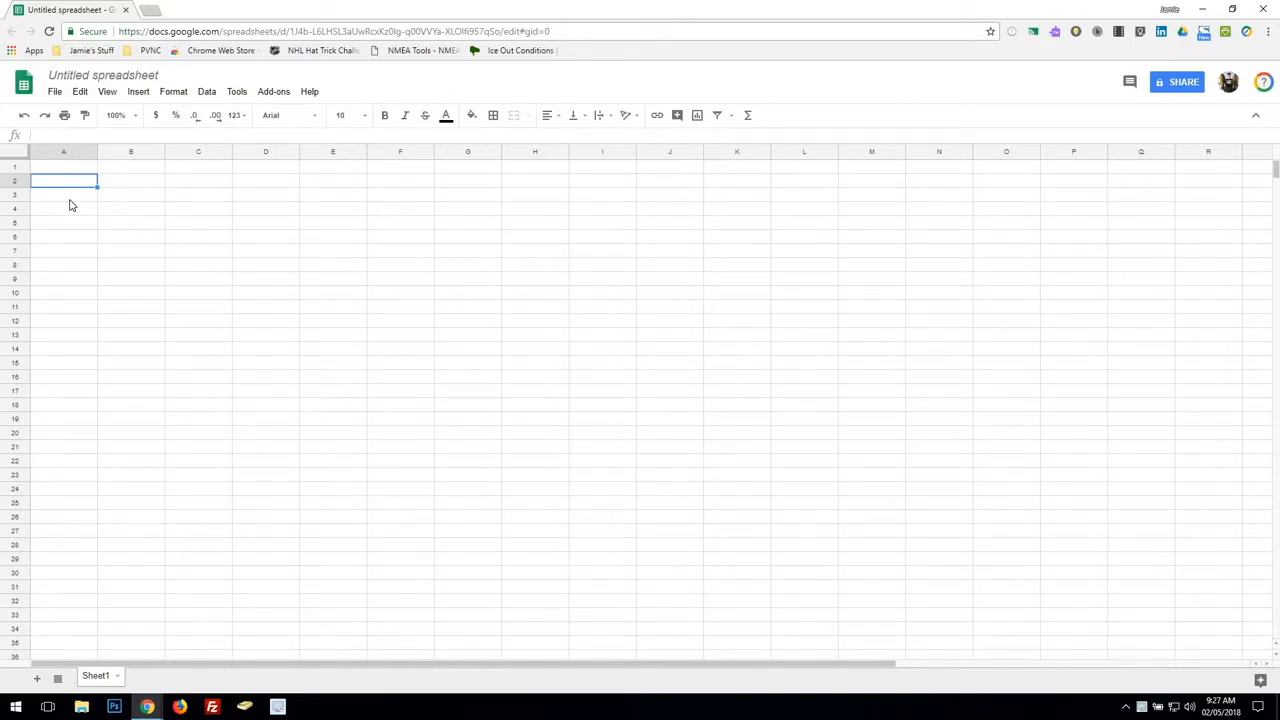
type("Class")
key("Return")
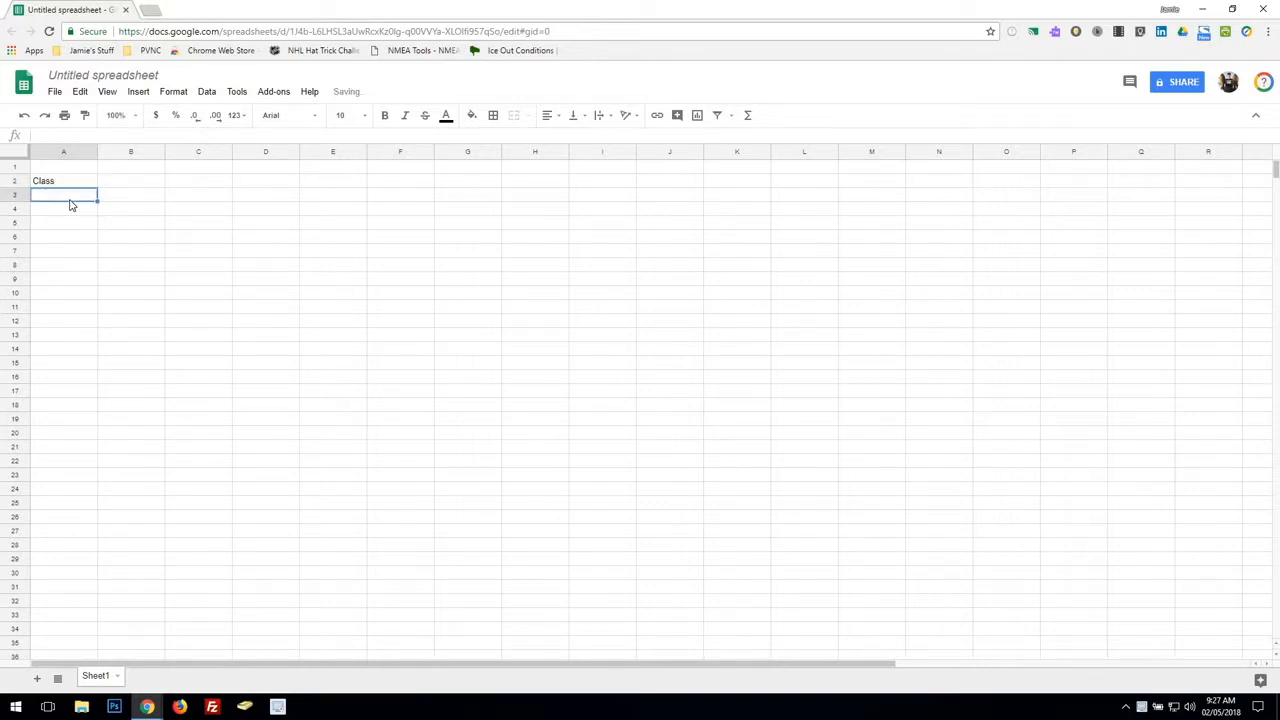
left_click(129, 183)
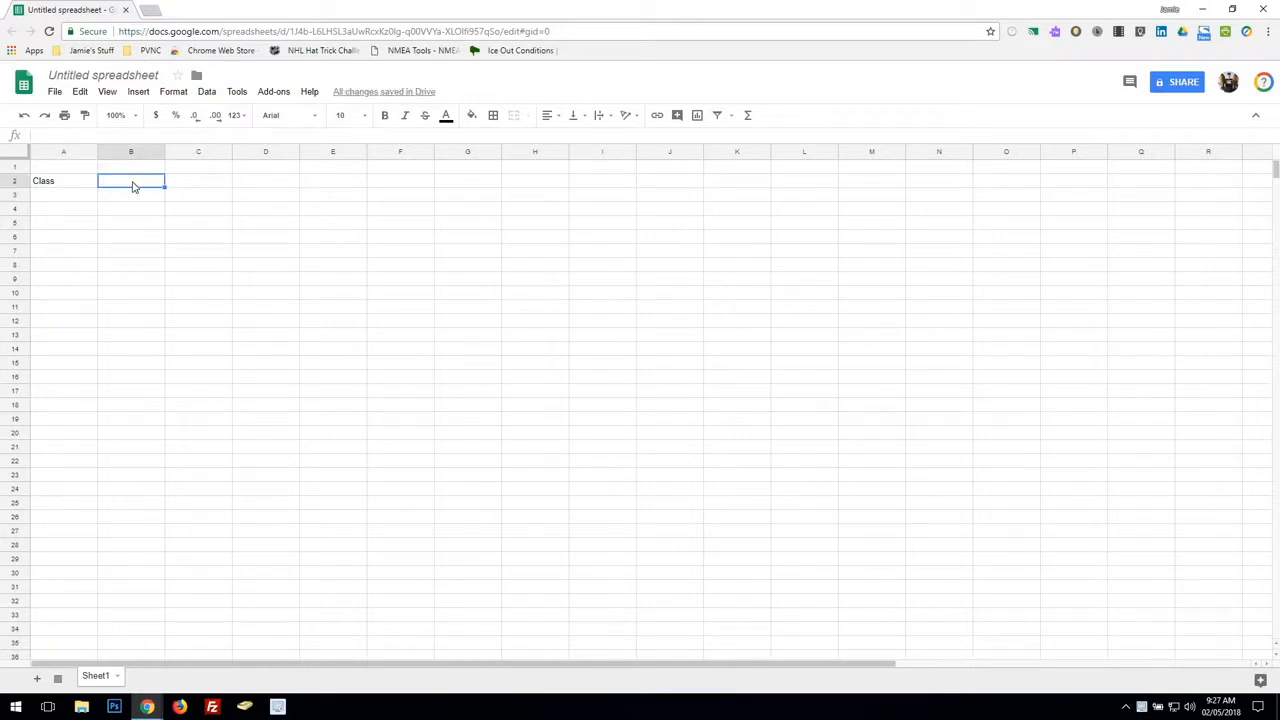
left_click(55, 222)
type("Student List")
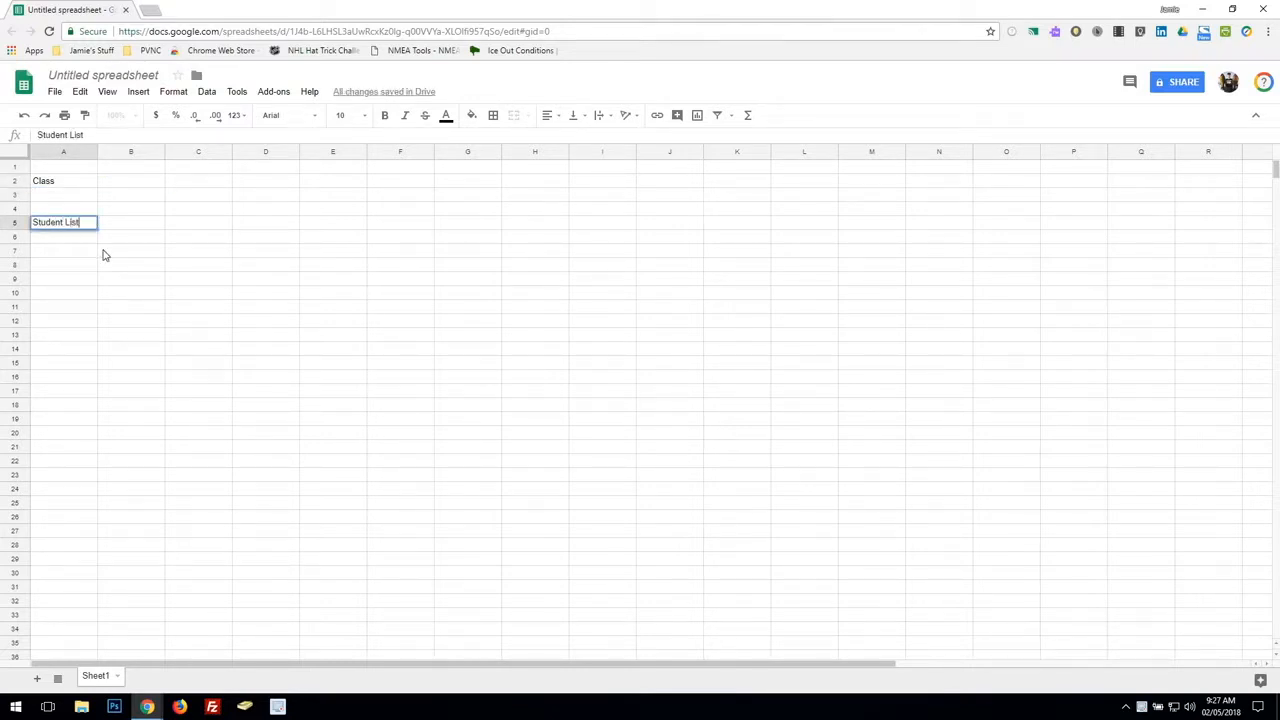
key("Return")
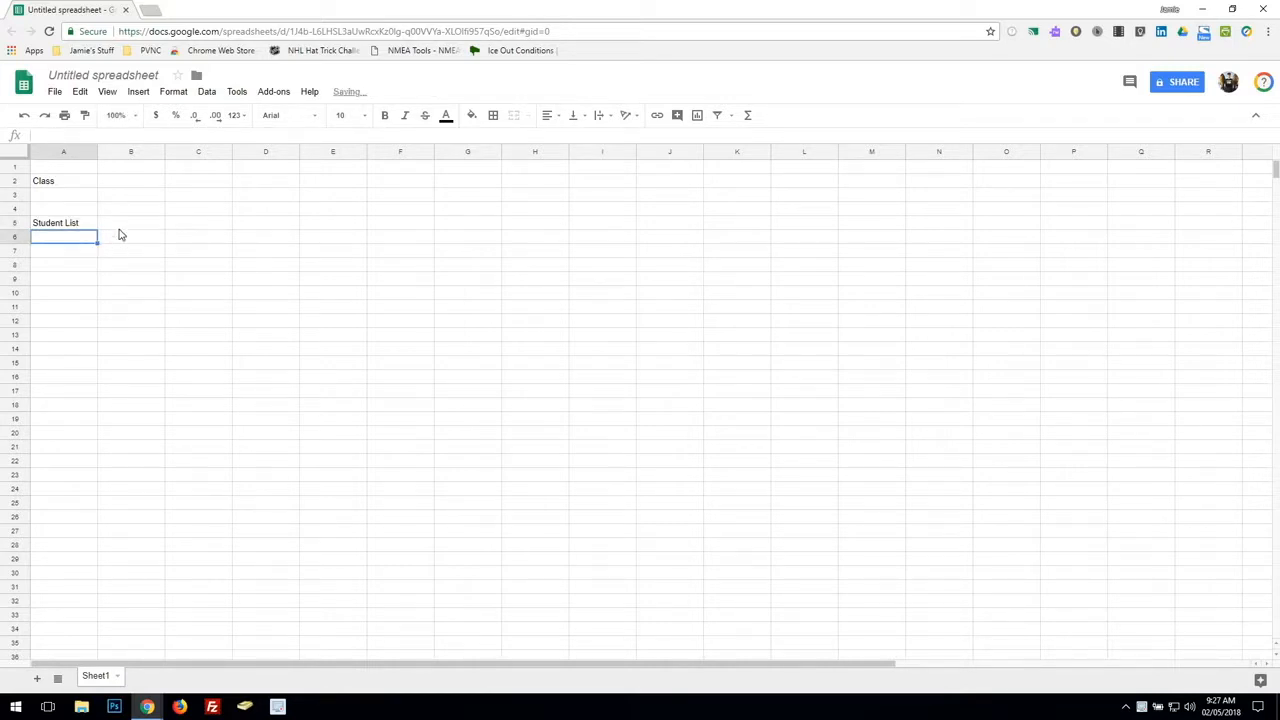
Format the Class and Student List label cells with bold text and a gray fill
left_click(77, 182)
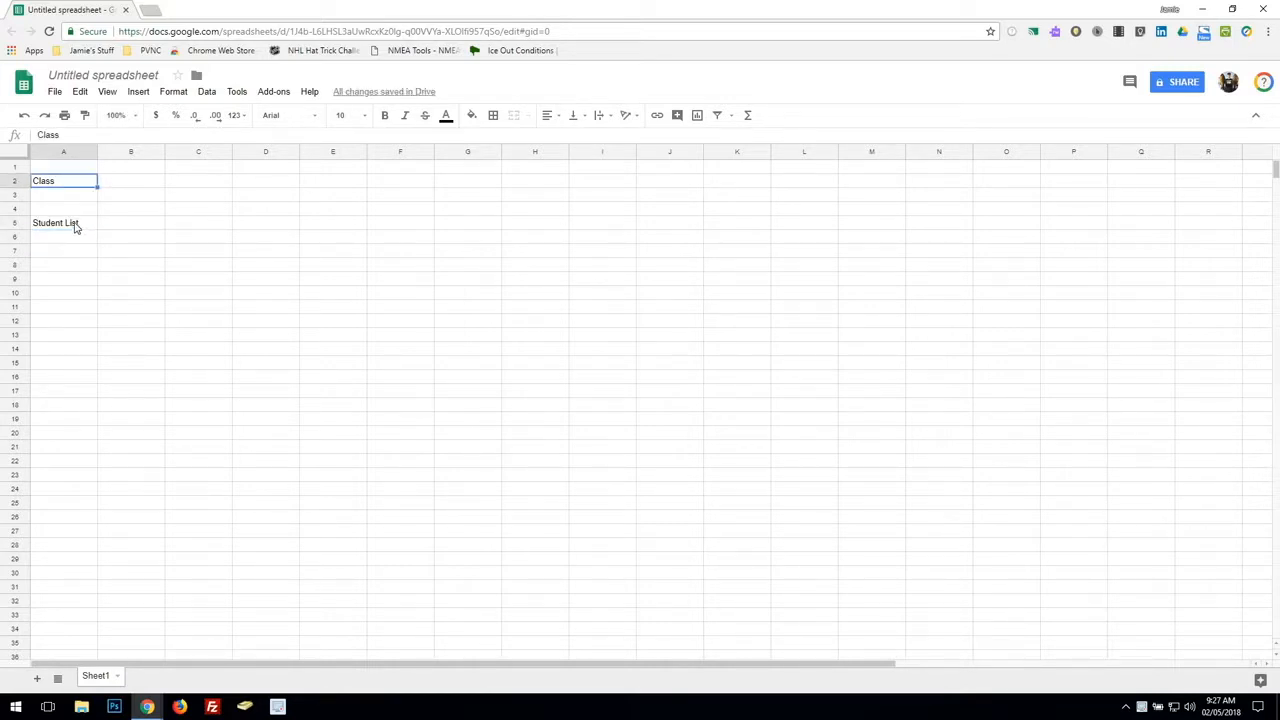
left_click(76, 225, "ctrl")
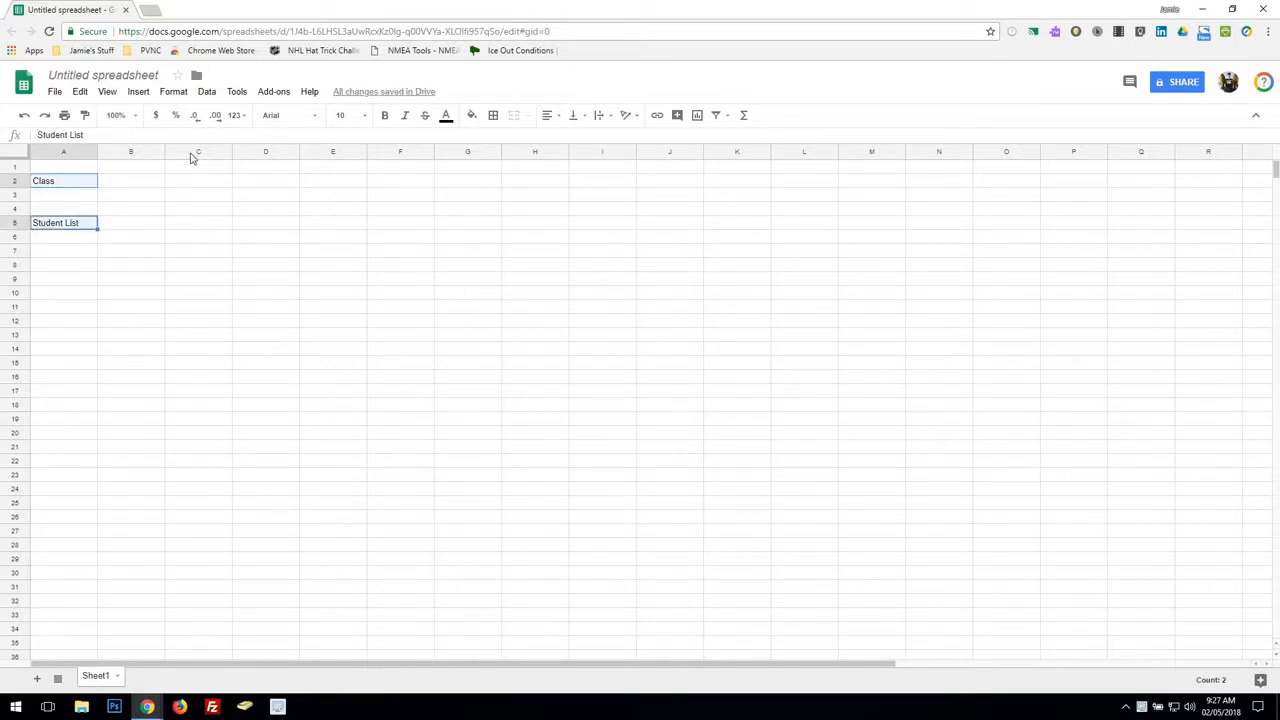
left_click(471, 115)
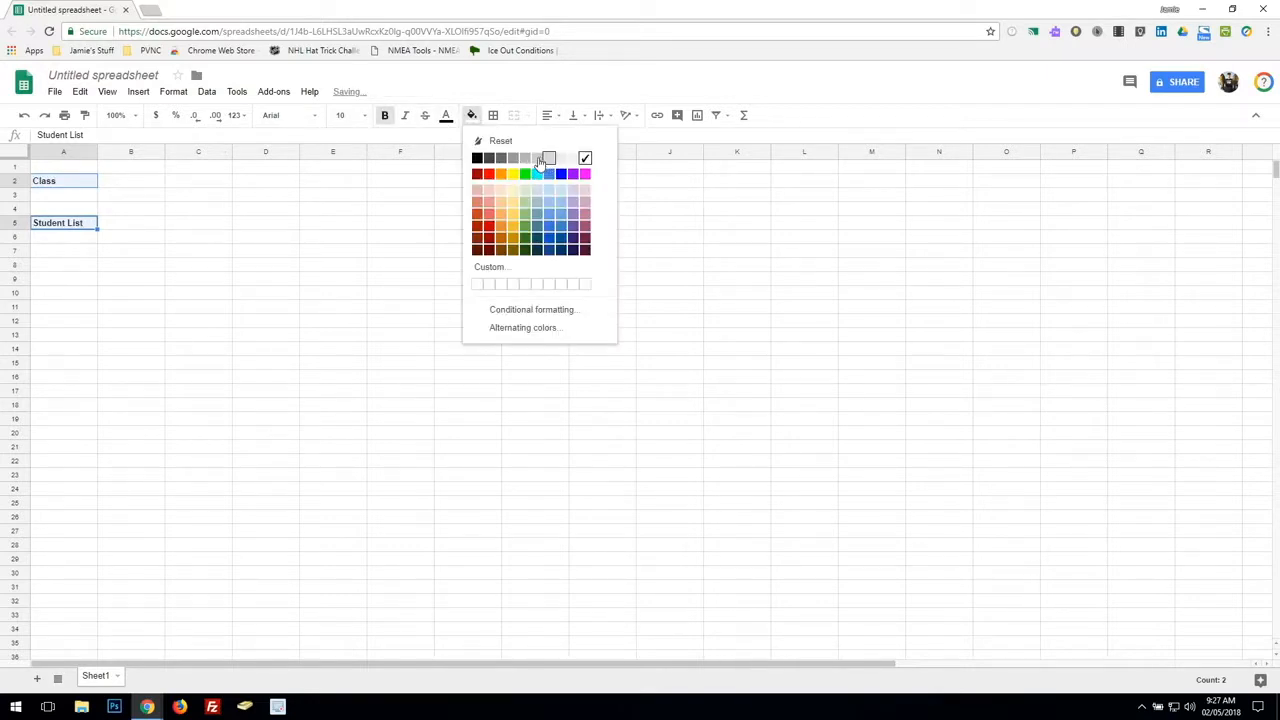
left_click(543, 161)
left_click(124, 290)
left_click(124, 184)
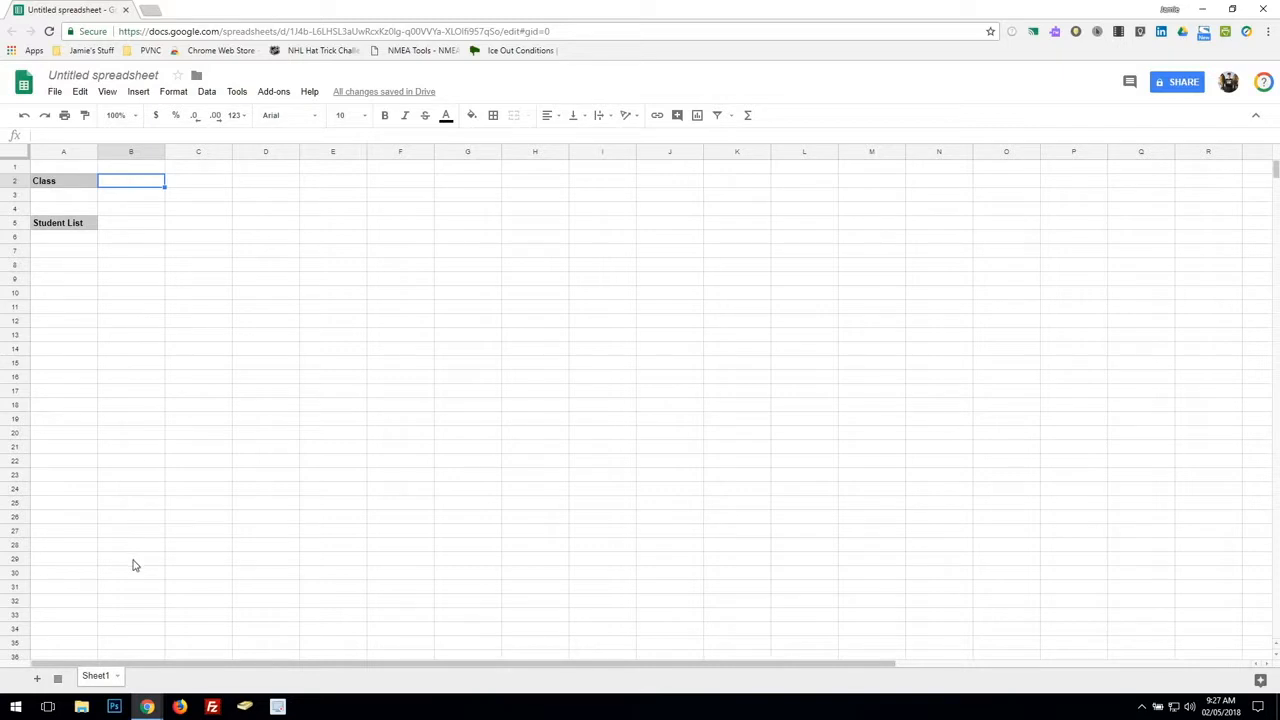
Add a second sheet and enter the headings English, Math and History in cells A1 to C1
left_click(37, 678)
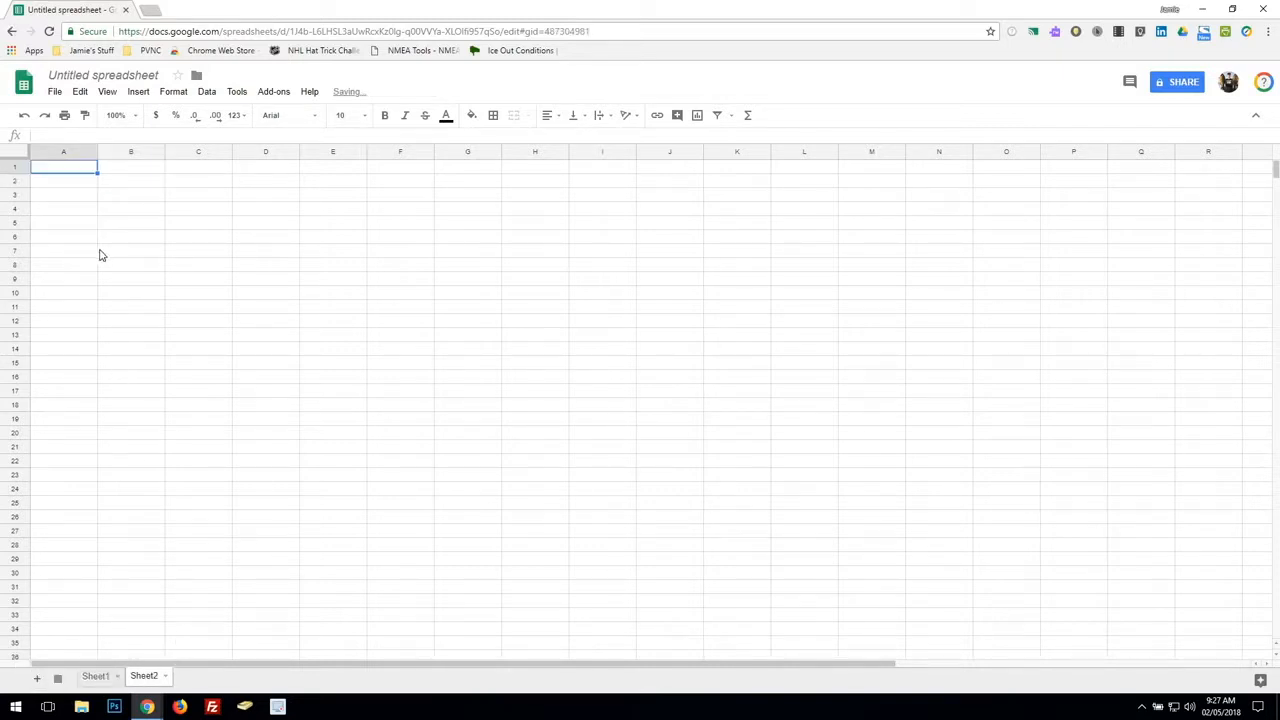
left_click(107, 208)
left_click(80, 170)
type("English")
key("Tab")
type("Math")
key("Tab")
type("History")
key("Return")
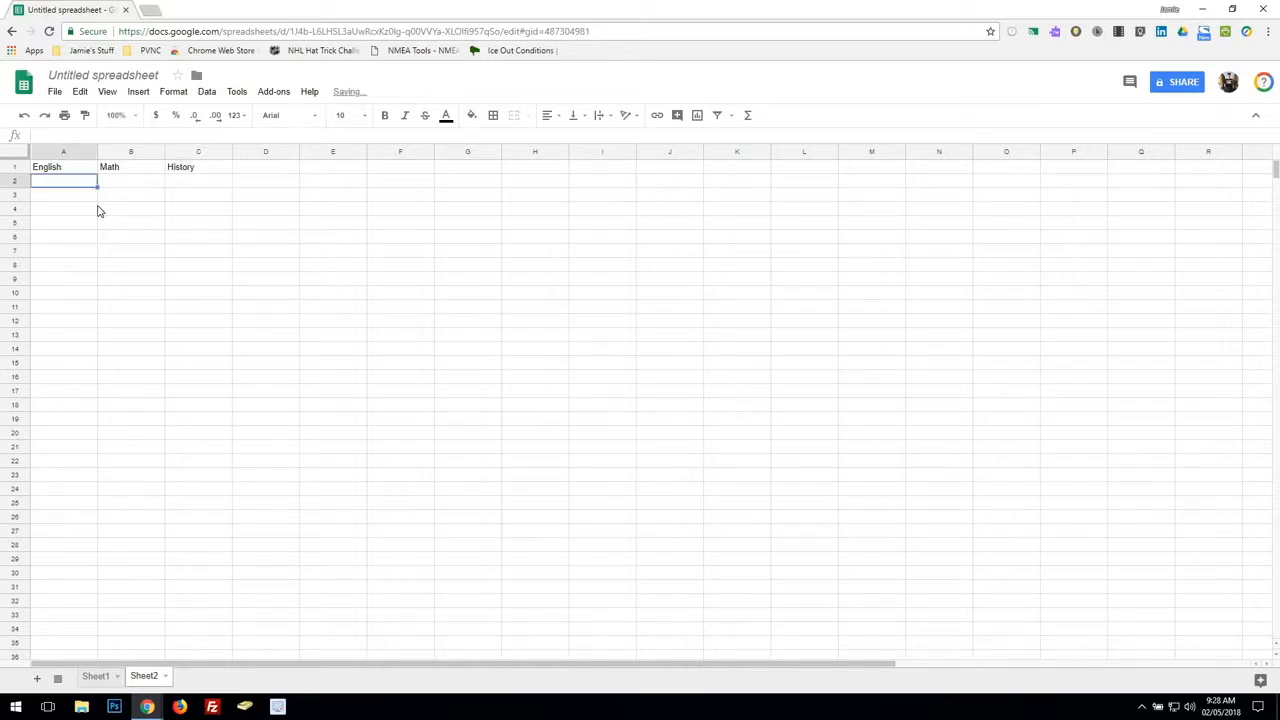
Format the English, Math and History headings with bold text and a light gray fill
left_click_drag(63, 167, 190, 169)
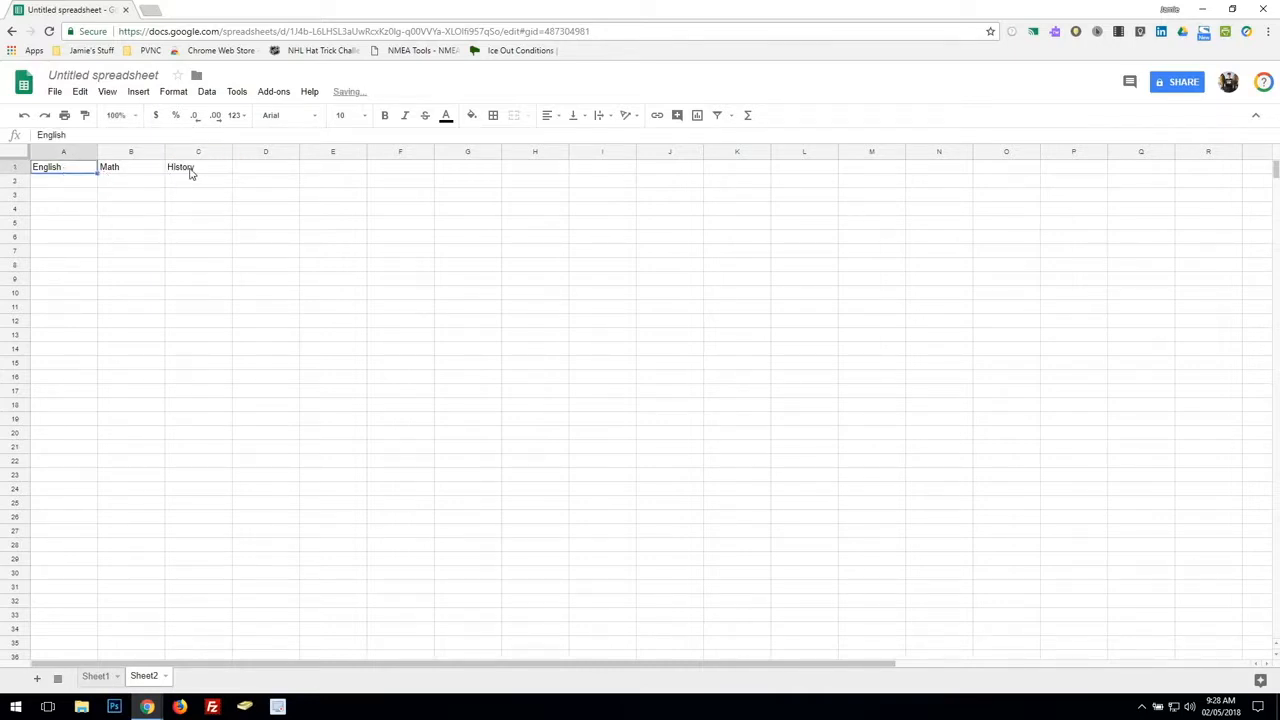
left_click(471, 115)
left_click(549, 160)
left_click(384, 115)
left_click(120, 236)
Paste the block of student names, Student 1 through Student 30, into the sheet starting at cell A2
left_click(63, 182)
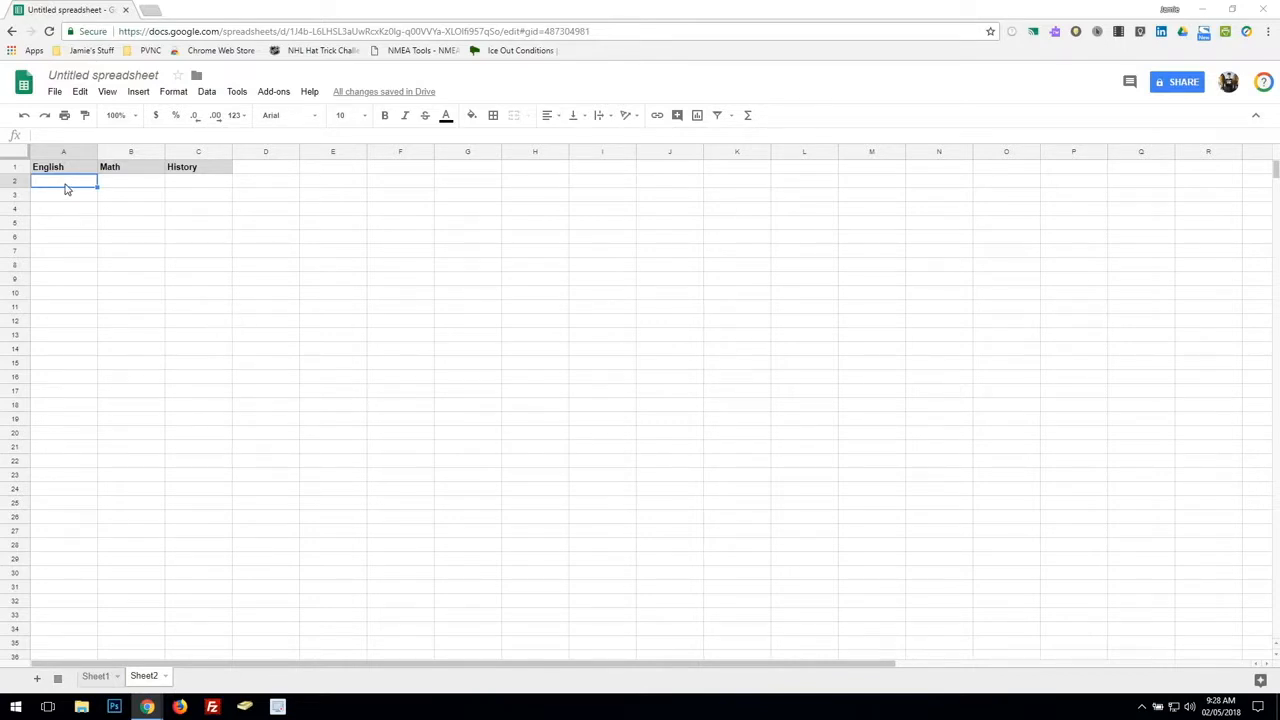
type("Student 1\tStudent 7\tStudent 13\tStudent 19\tStudent 25 Student 2\tStudent 8\tStudent 14\tStudent 20\tStudent 26 Student 3\tStudent 9\tStudent 15\tStudent 21\tStudent 27 Student 4\tStudent 10\tStudent 16\tStudent 22\tStudent 28 Student 5\tStudent 11\tStudent 17\tStudent 23\tStudent 29 Student 6\tStudent 12\tStudent 18\tStudent 24\tStudent 30")
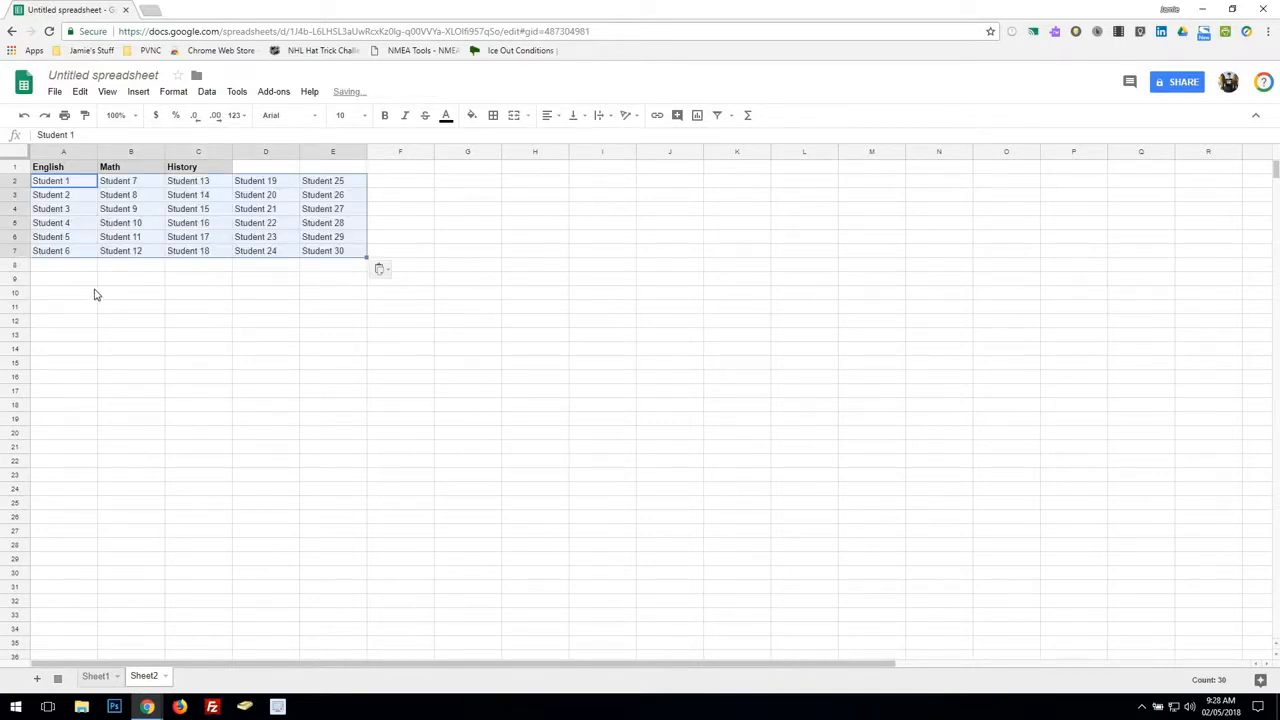
left_click(94, 291)
left_click_drag(70, 182, 72, 265)
left_click_drag(147, 184, 148, 264)
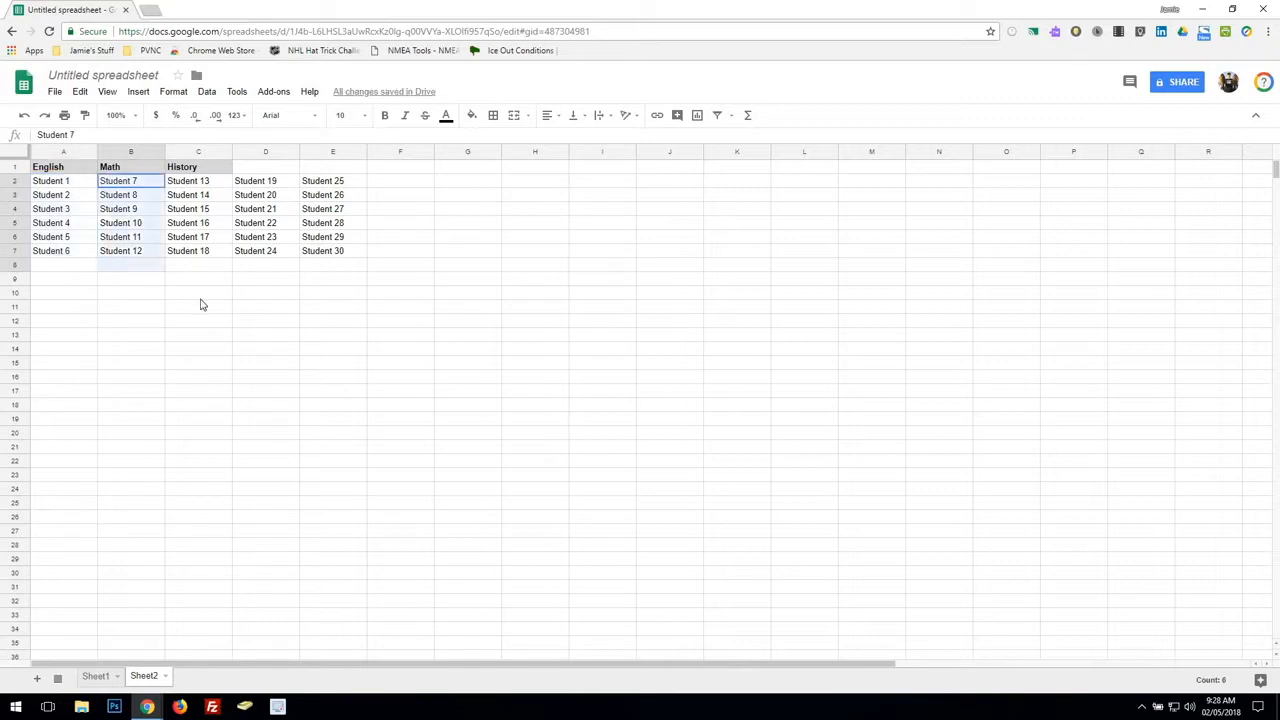
left_click(200, 295)
left_click_drag(138, 194, 140, 241)
left_click_drag(196, 194, 281, 243)
left_click_drag(328, 200, 332, 240)
left_click(228, 322)
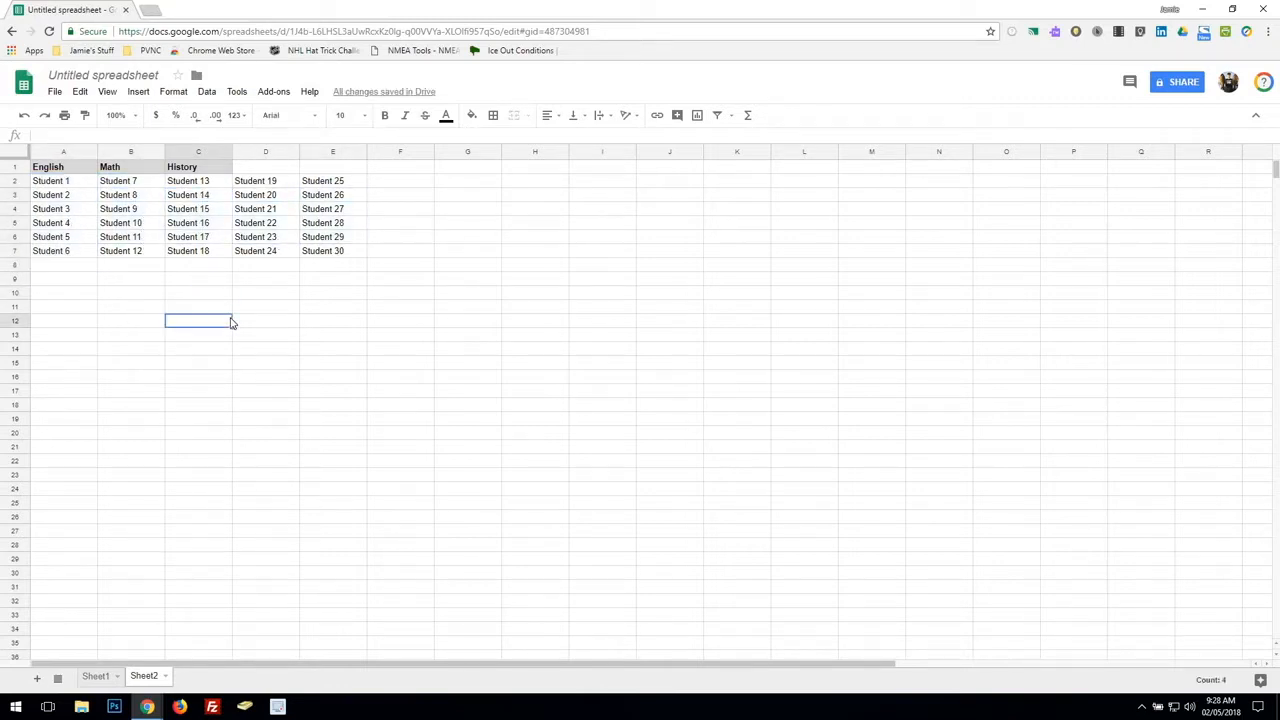
Define a named range called English for cells A2:A20 on Sheet2
left_click(68, 182)
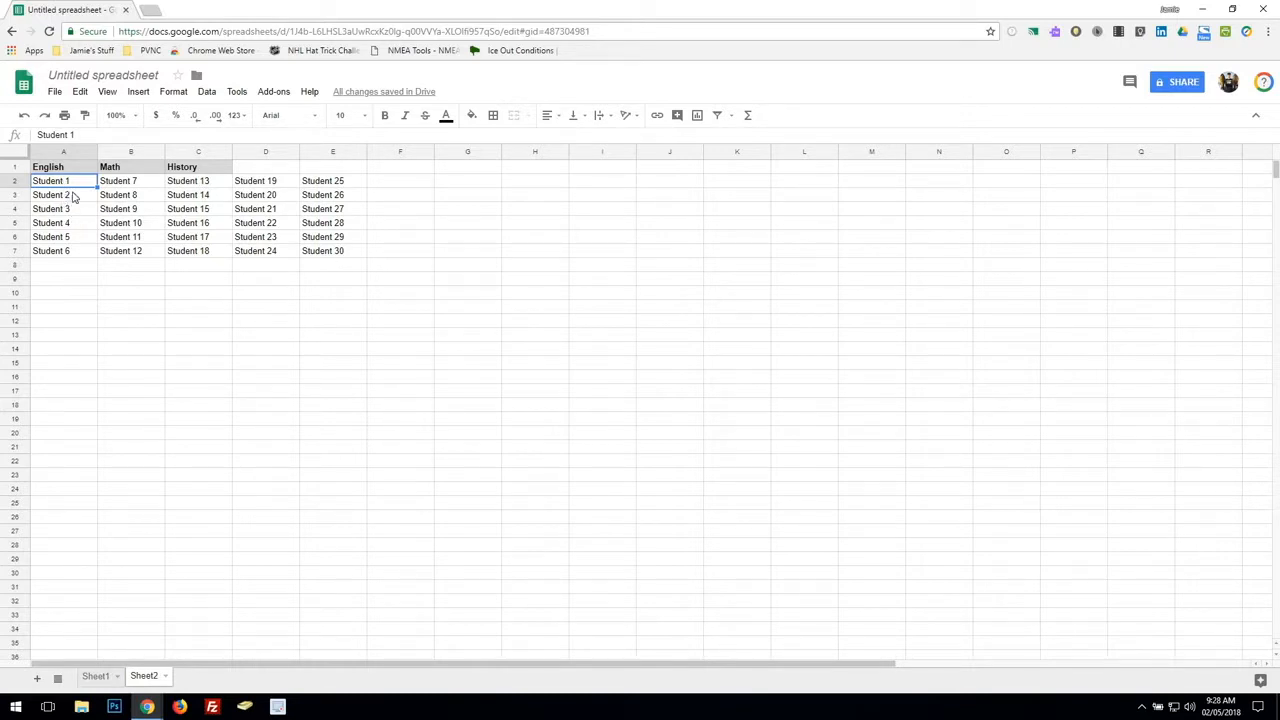
left_click_drag(75, 183, 73, 255)
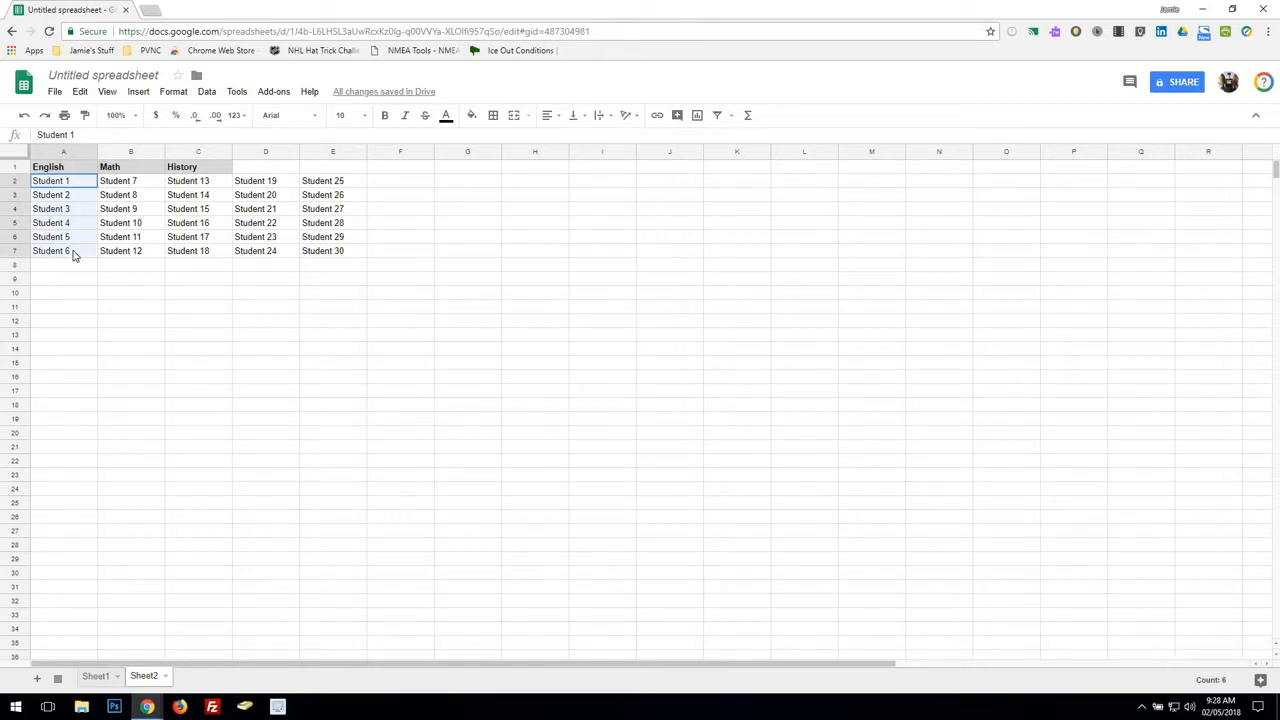
left_click_drag(73, 255, 73, 435)
right_click(51, 262)
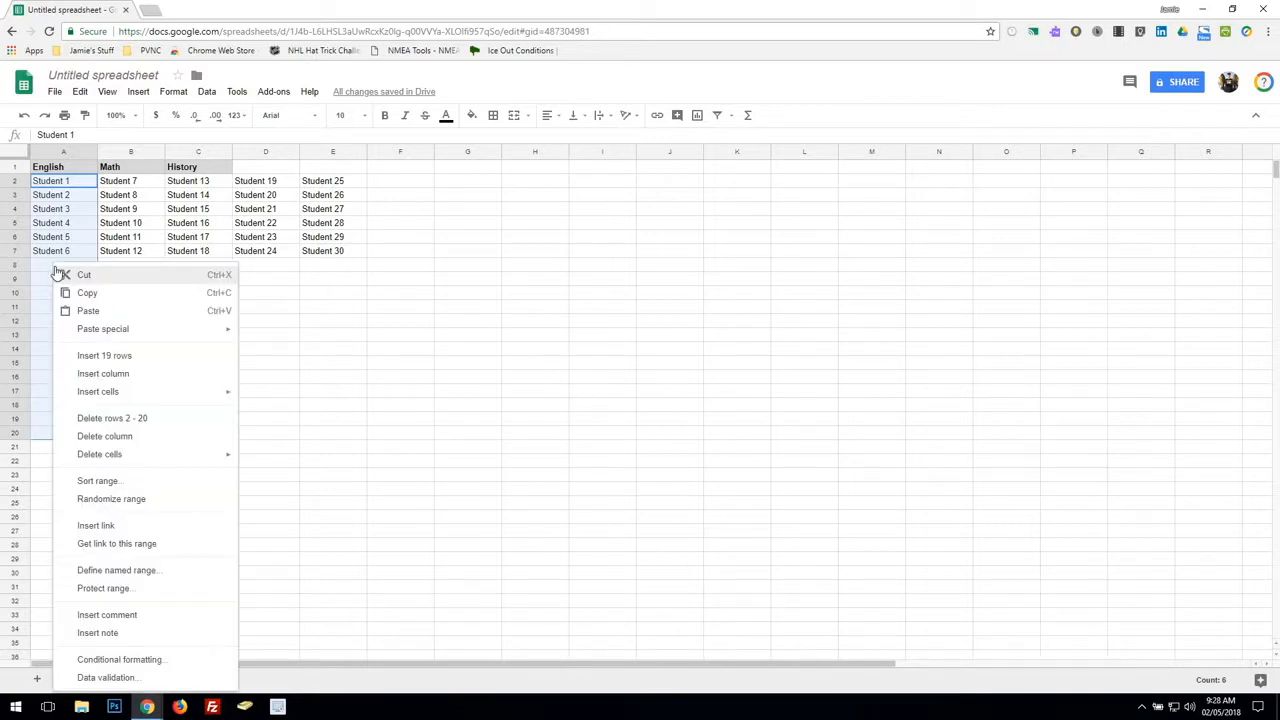
left_click(114, 571)
left_click_drag(1183, 170, 1131, 174)
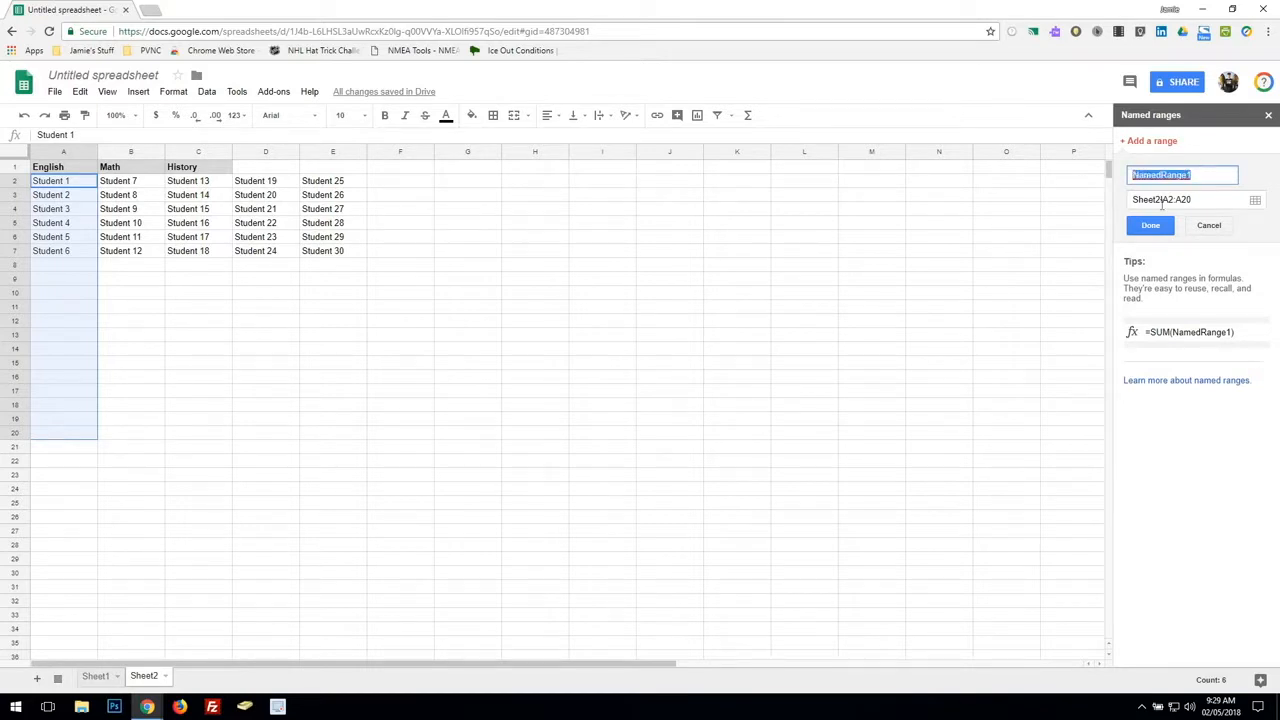
type("English")
left_click(1157, 222)
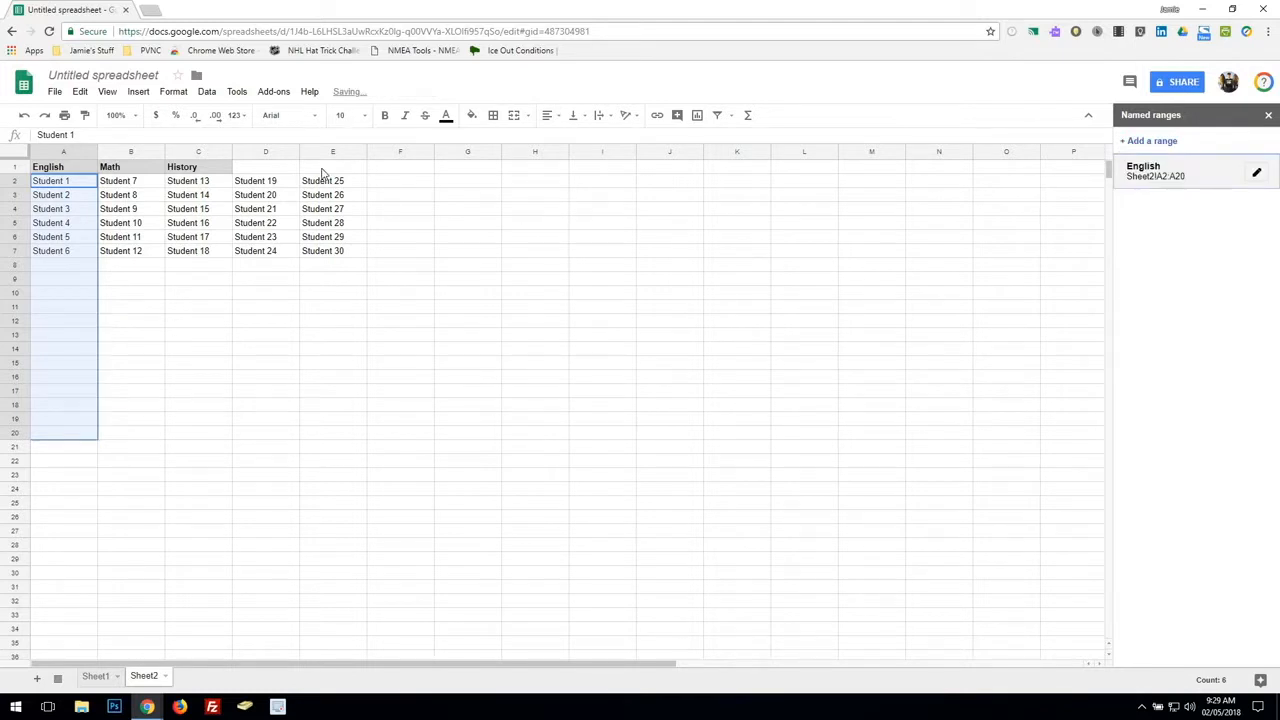
Define a named range called Math for cells B2:B20 on Sheet2
left_click(141, 184)
left_click_drag(134, 186, 129, 437)
right_click(137, 311)
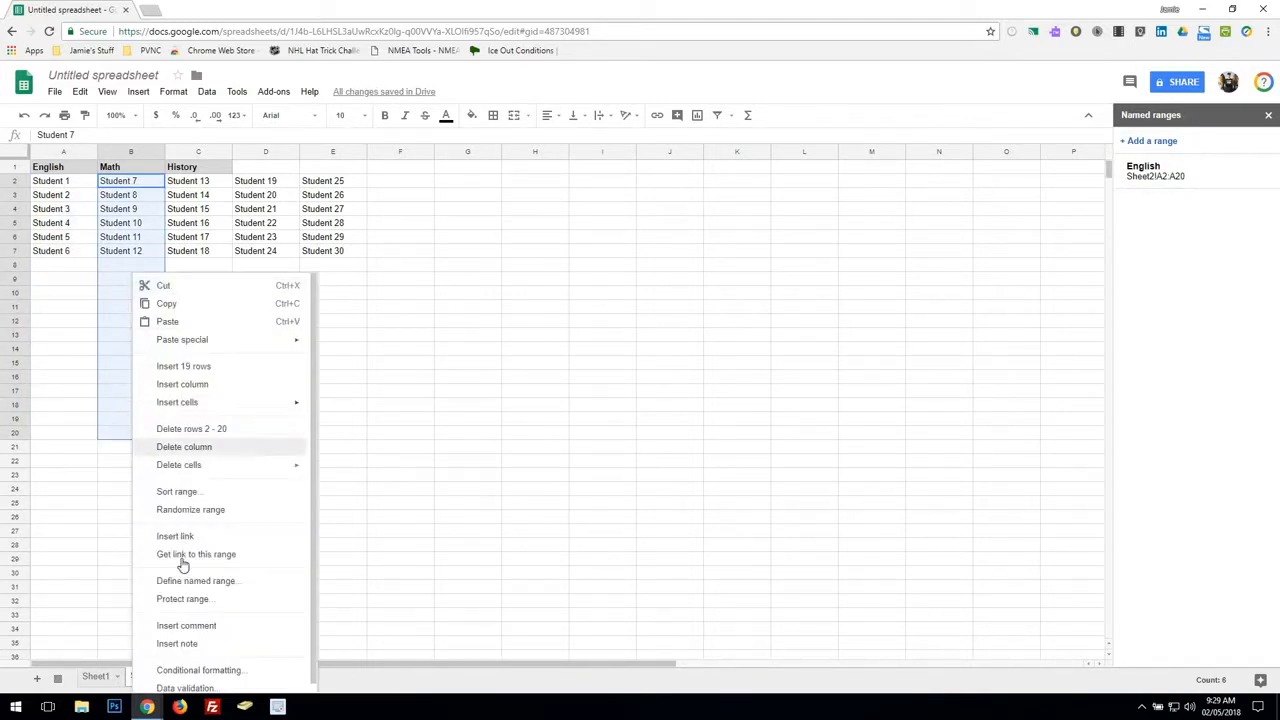
left_click(290, 581)
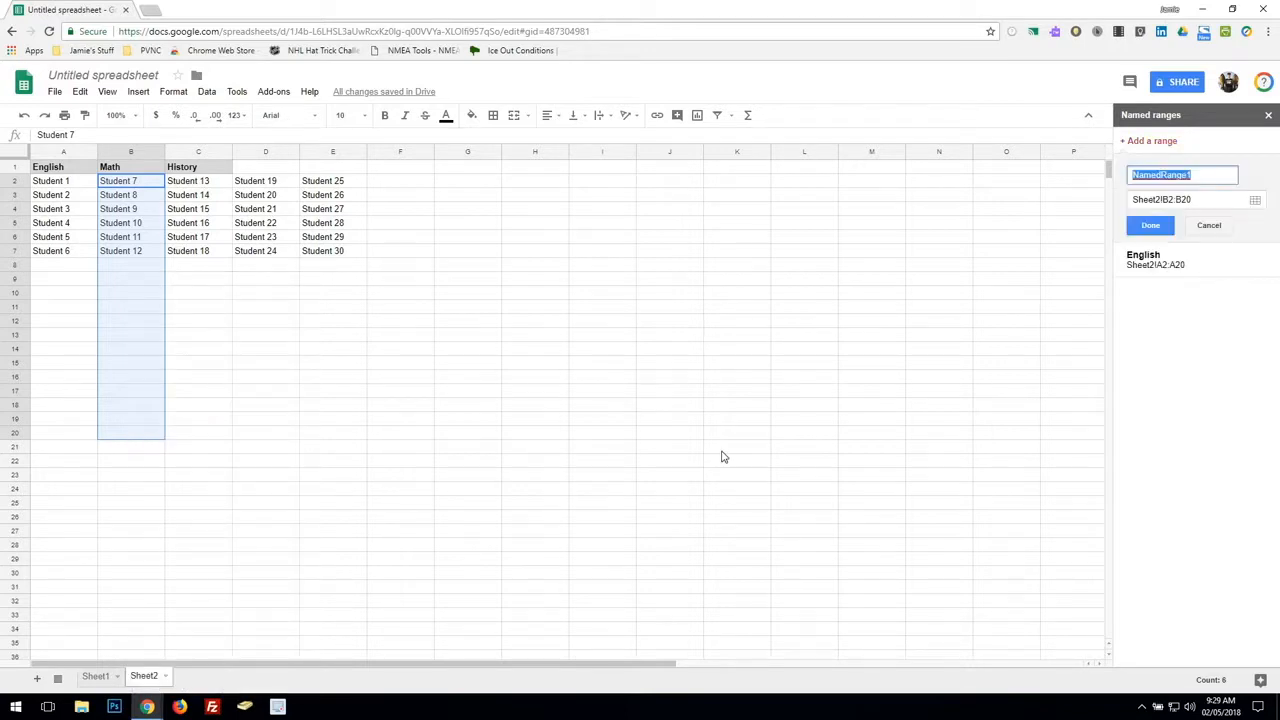
type("Math")
left_click(1150, 225)
Define a named range called History for cells C2:C20 on Sheet2
left_click_drag(192, 181, 206, 432)
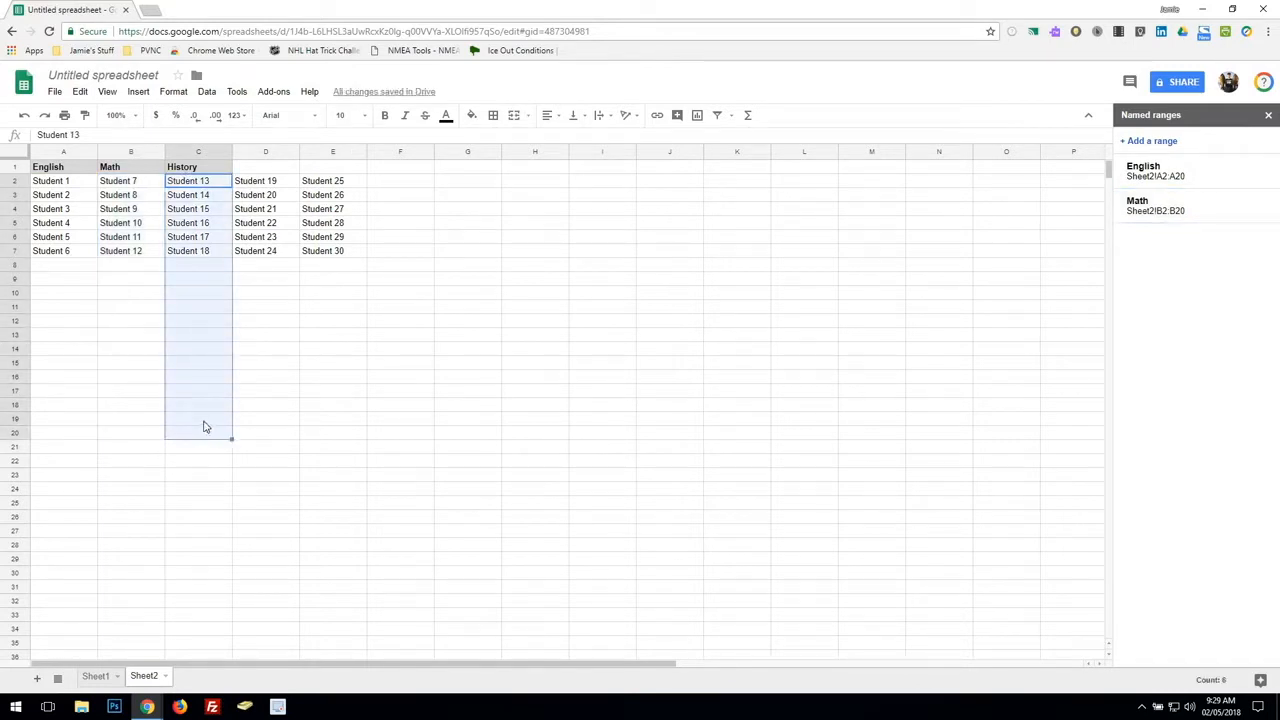
right_click(204, 423)
scroll(268, 667, "down", 3)
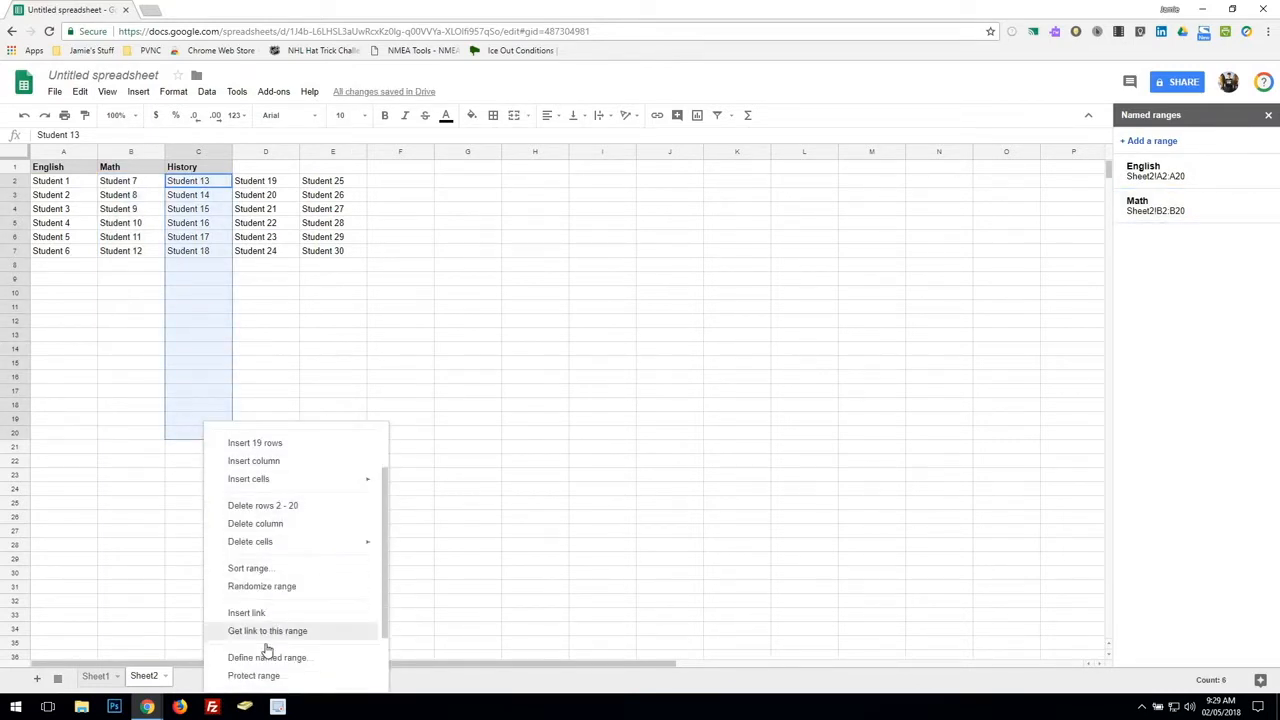
left_click(262, 580)
type("History")
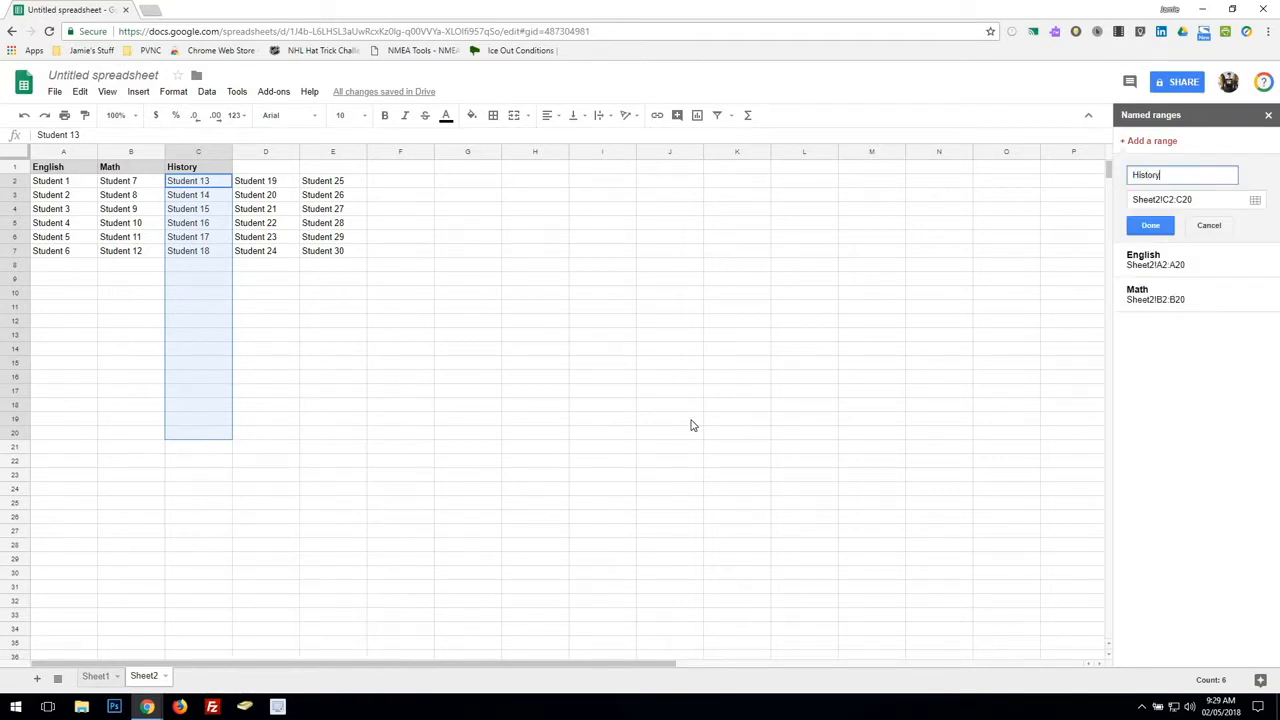
left_click(1151, 226)
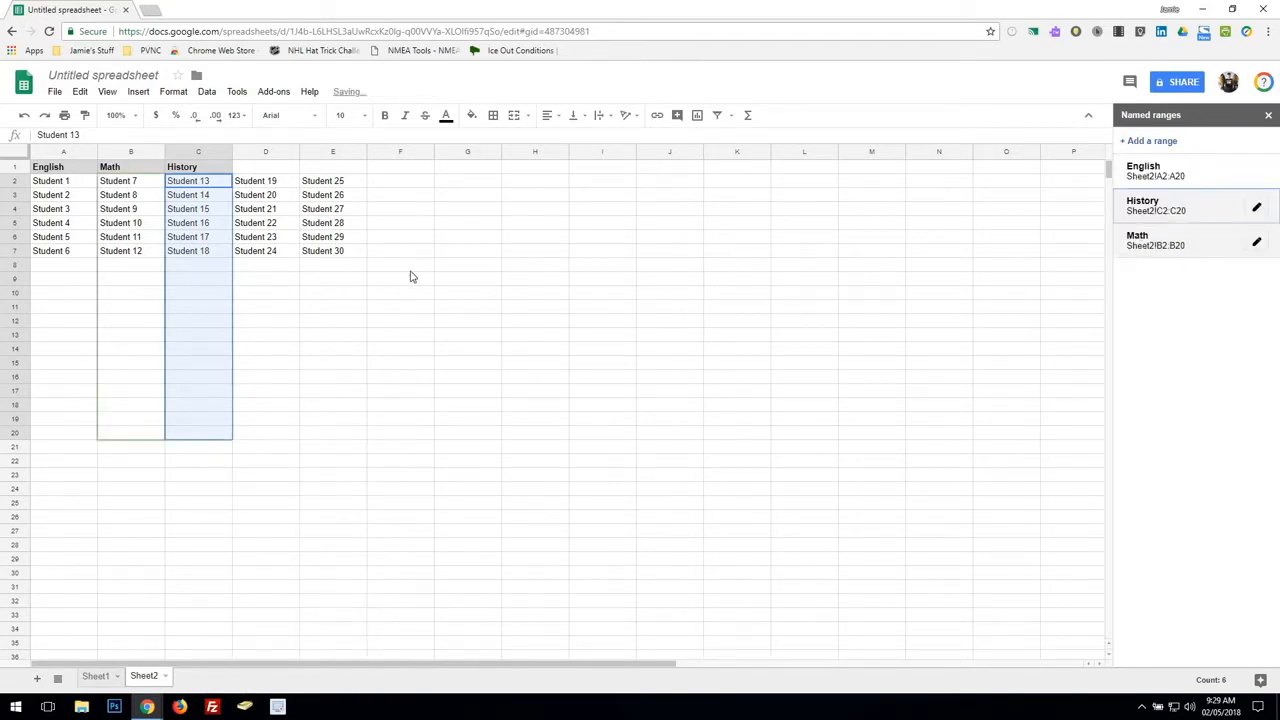
left_click(256, 292)
left_click_drag(87, 168, 129, 306)
left_click(129, 306)
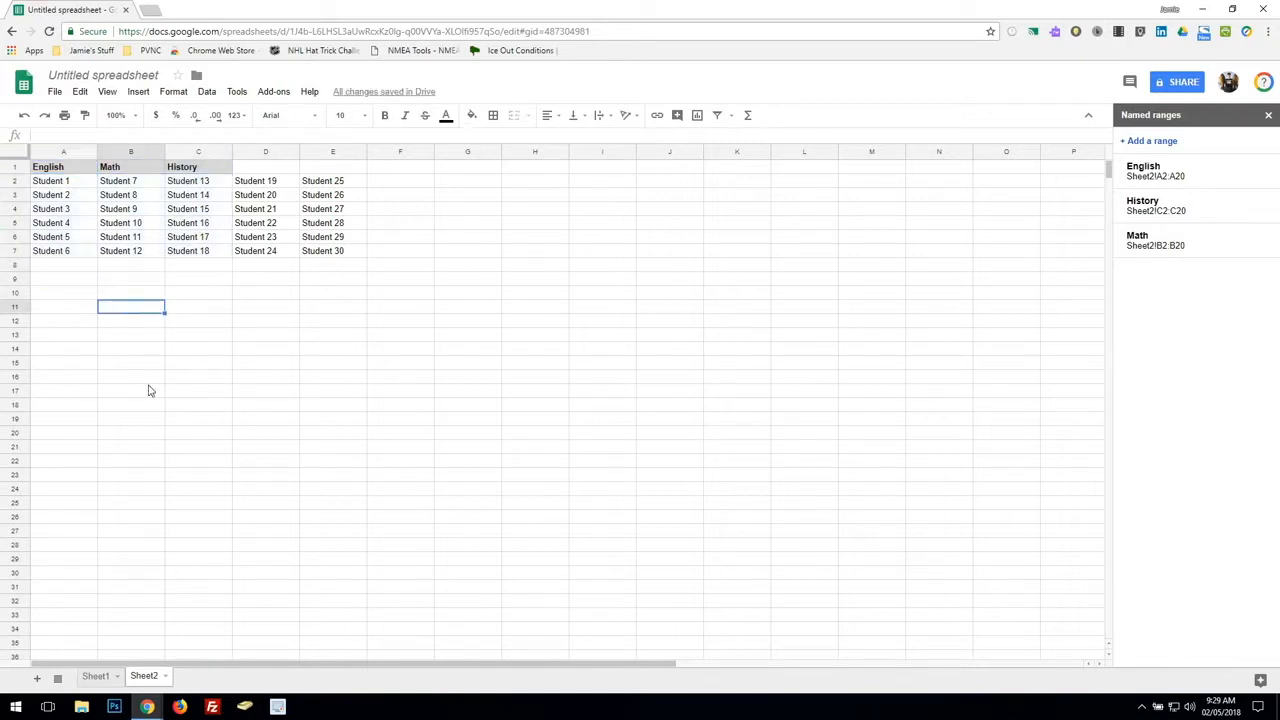
Start a data validation rule for cell B2 on Sheet1 using the List from a range criteria
left_click(95, 677)
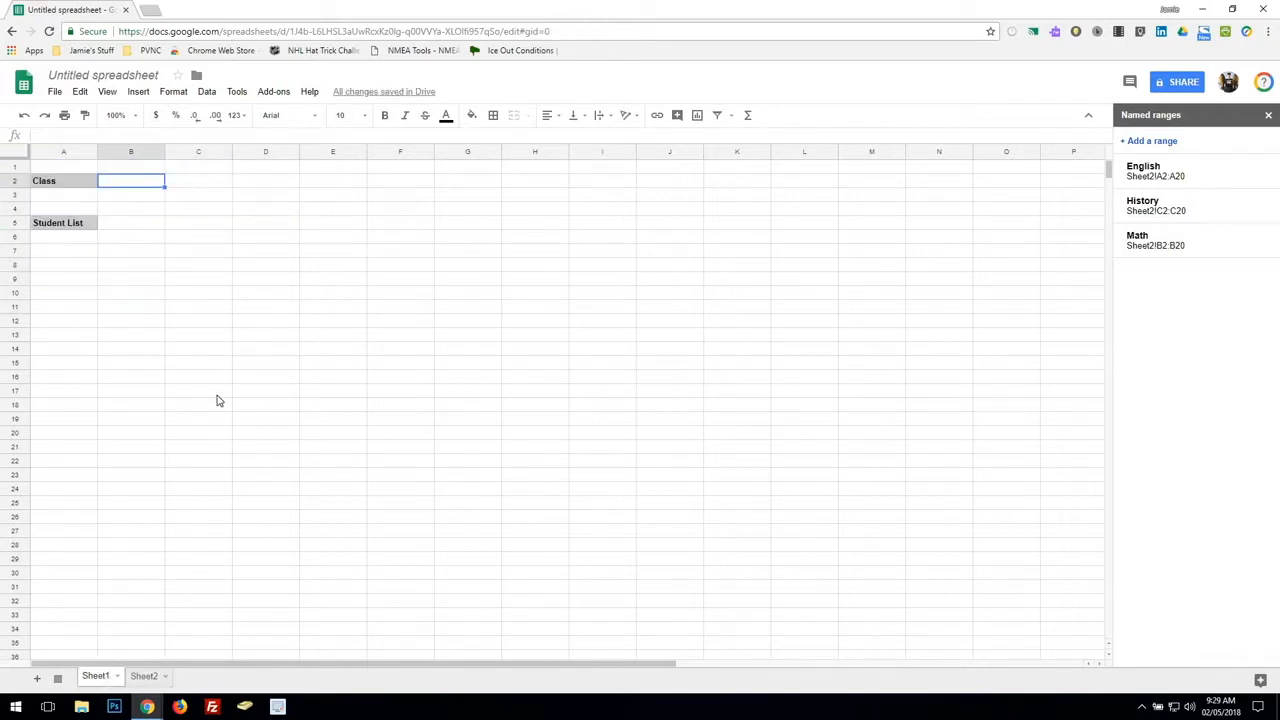
left_click(133, 195)
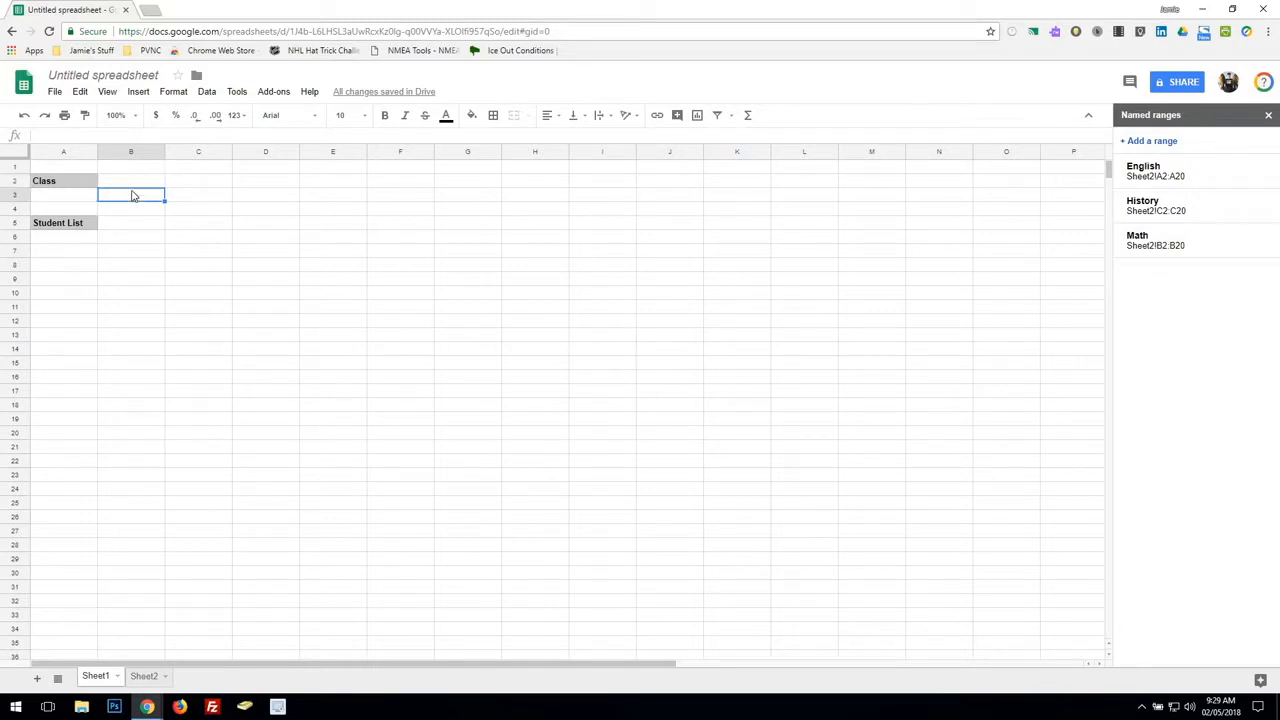
left_click(130, 182)
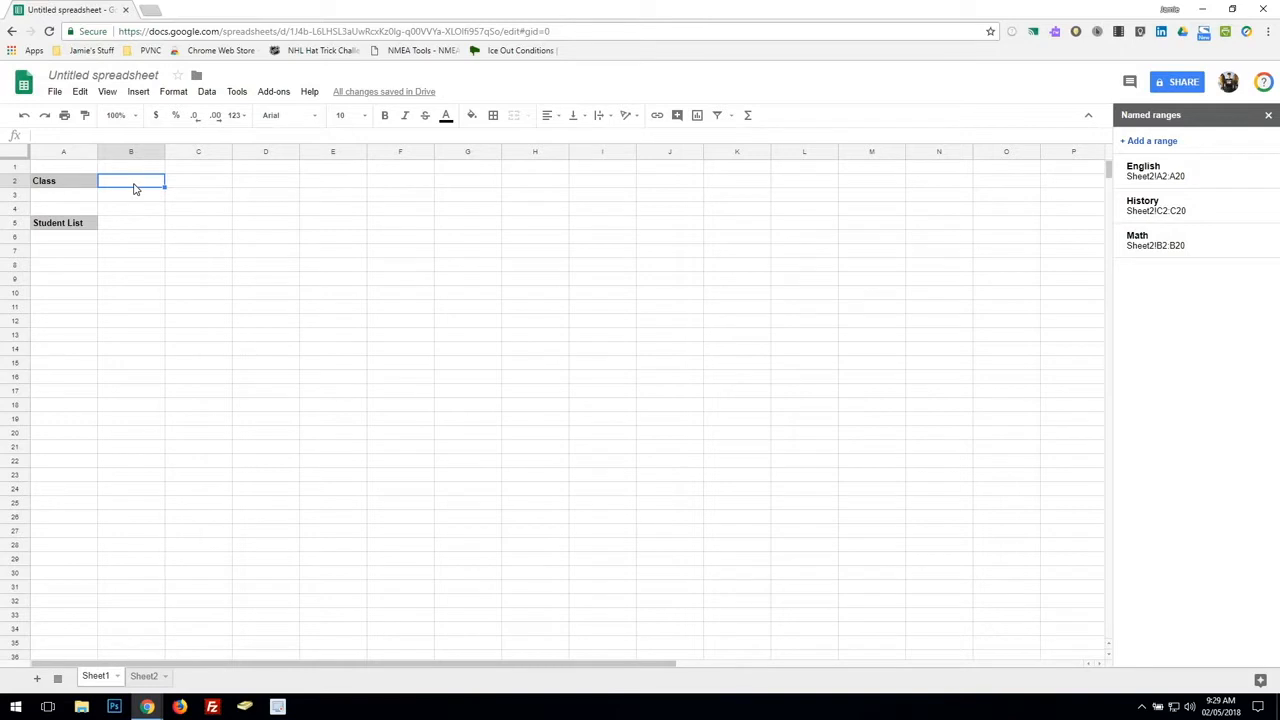
left_click(207, 91)
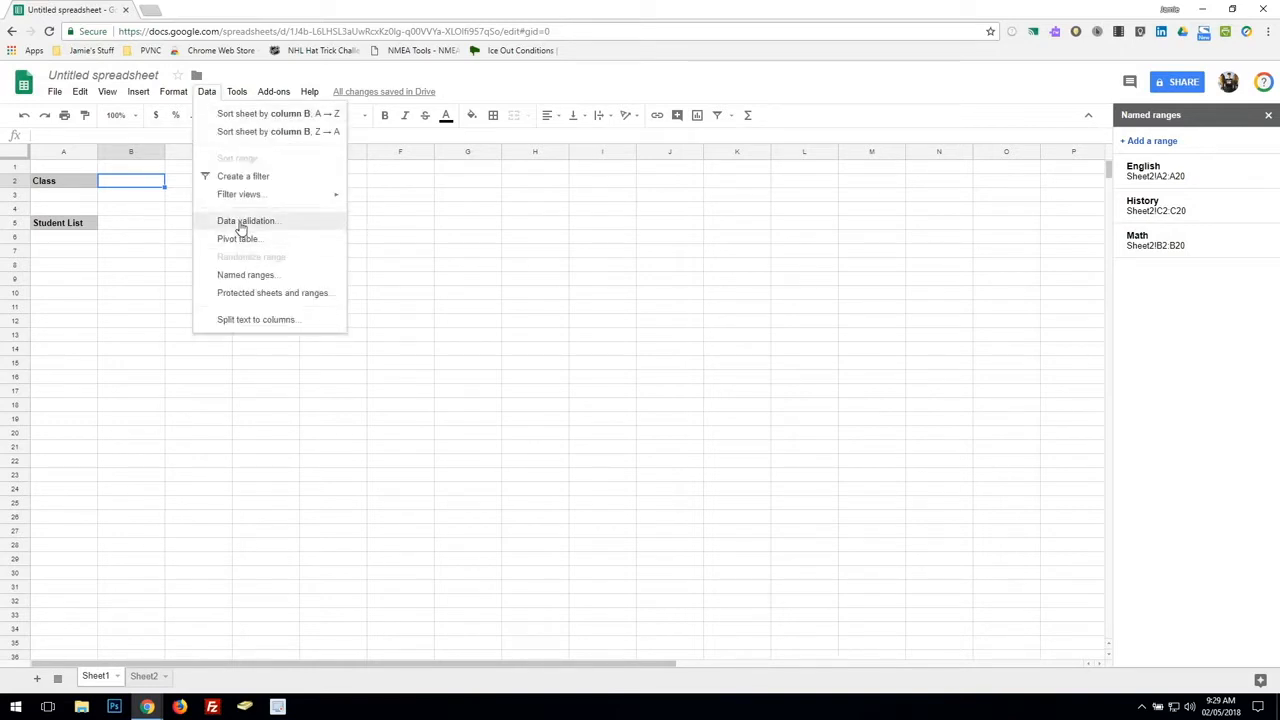
left_click(240, 223)
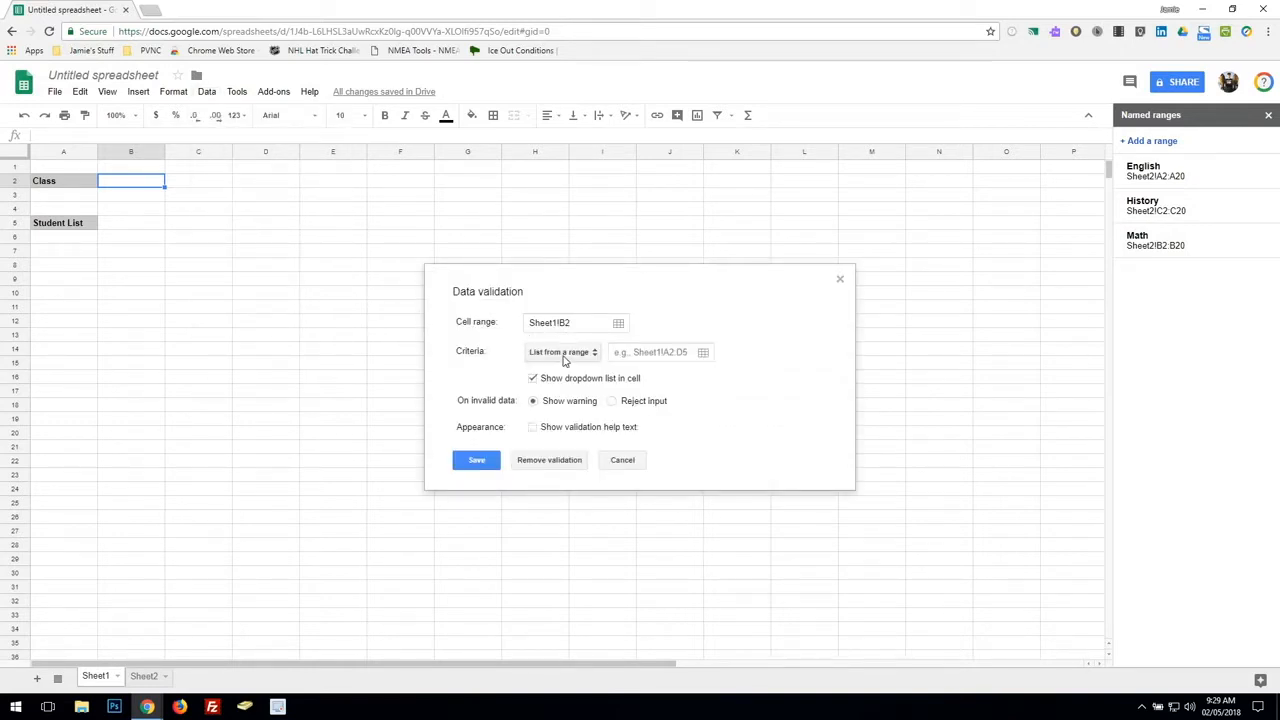
left_click(581, 356)
left_click(576, 355)
left_click(567, 355)
left_click(704, 356)
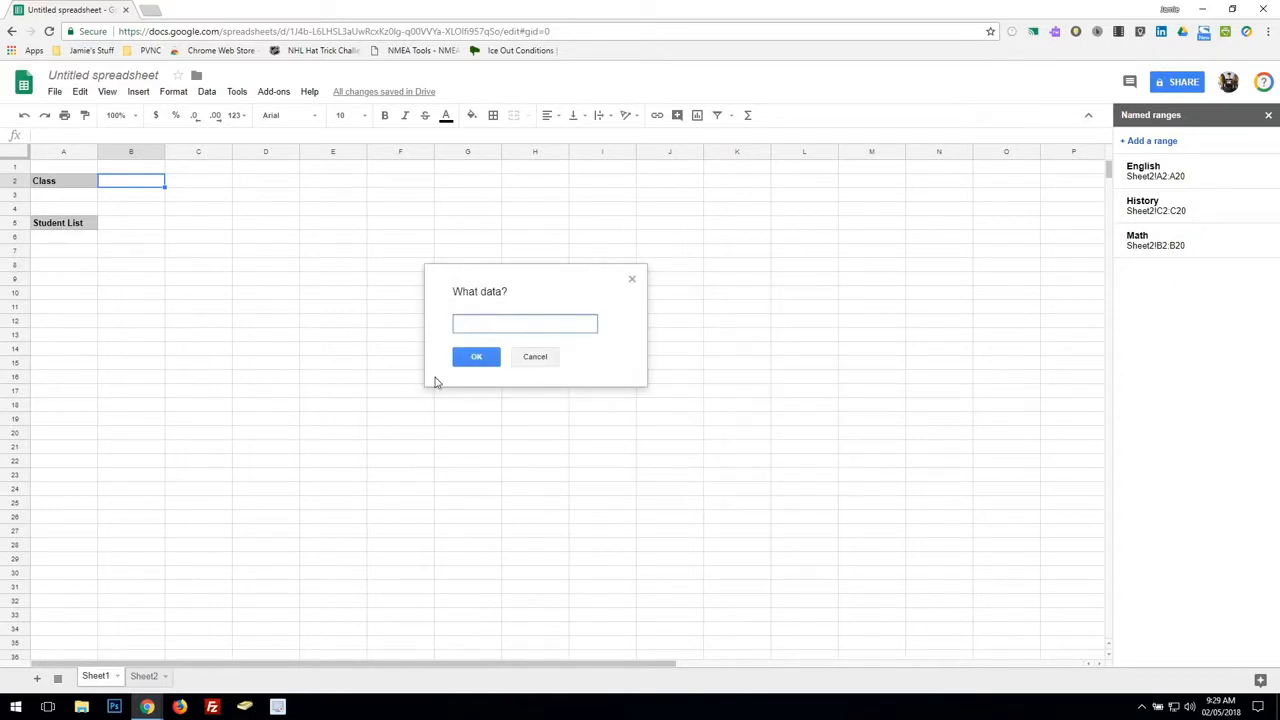
Set the validation list's source to the class headings in Sheet2!A1:E1 and save the rule
left_click(145, 677)
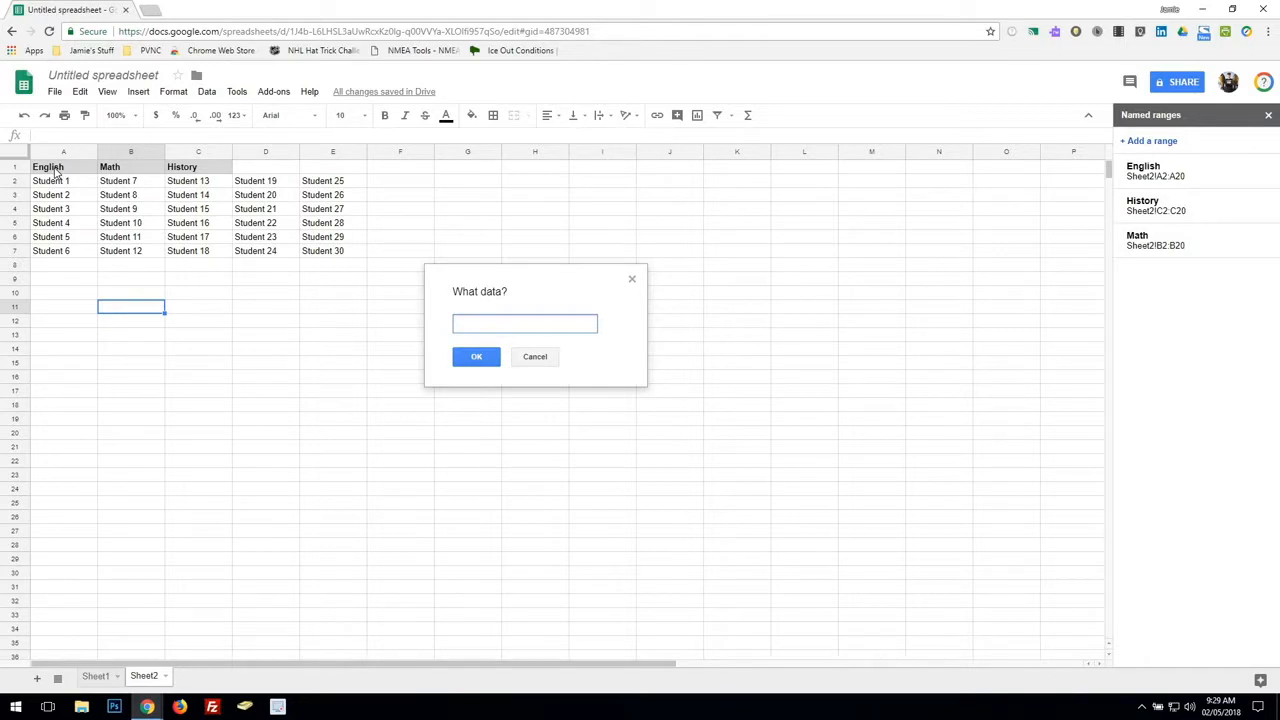
left_click_drag(55, 171, 321, 171)
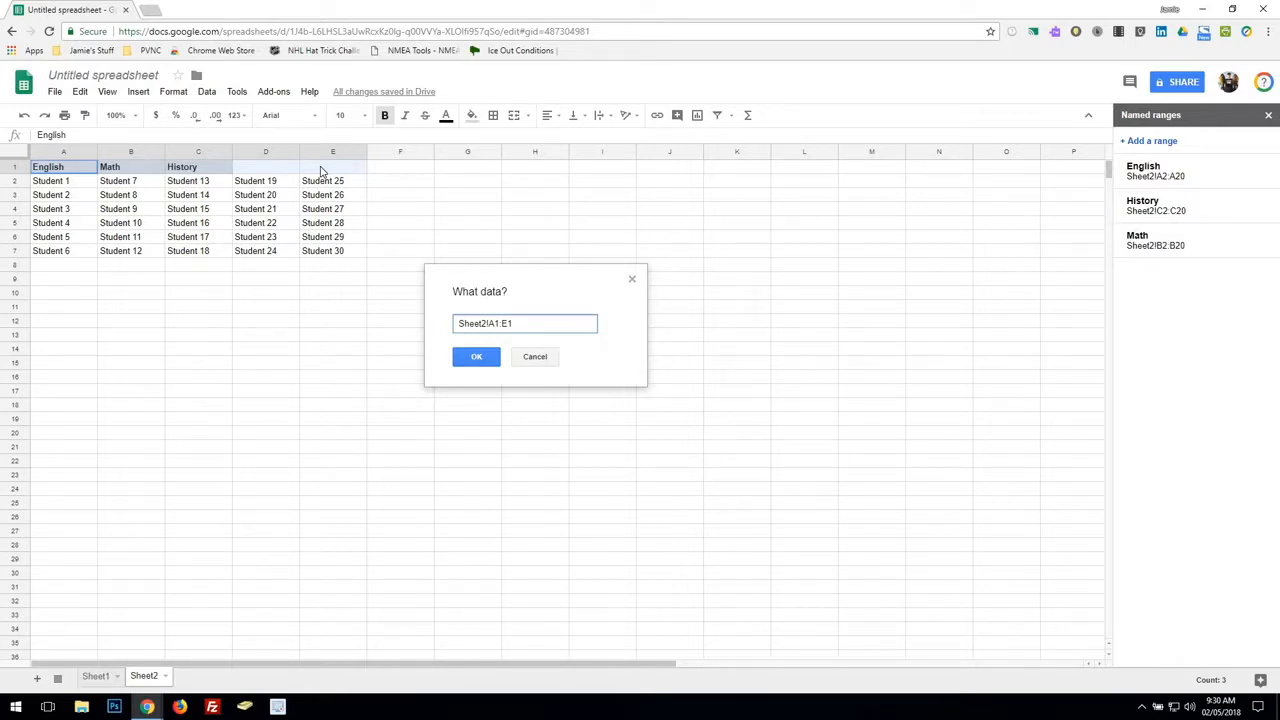
mouse_move(320, 170)
left_mouse_down()
mouse_move(228, 170)
mouse_move(329, 176)
left_mouse_up()
left_click(475, 358)
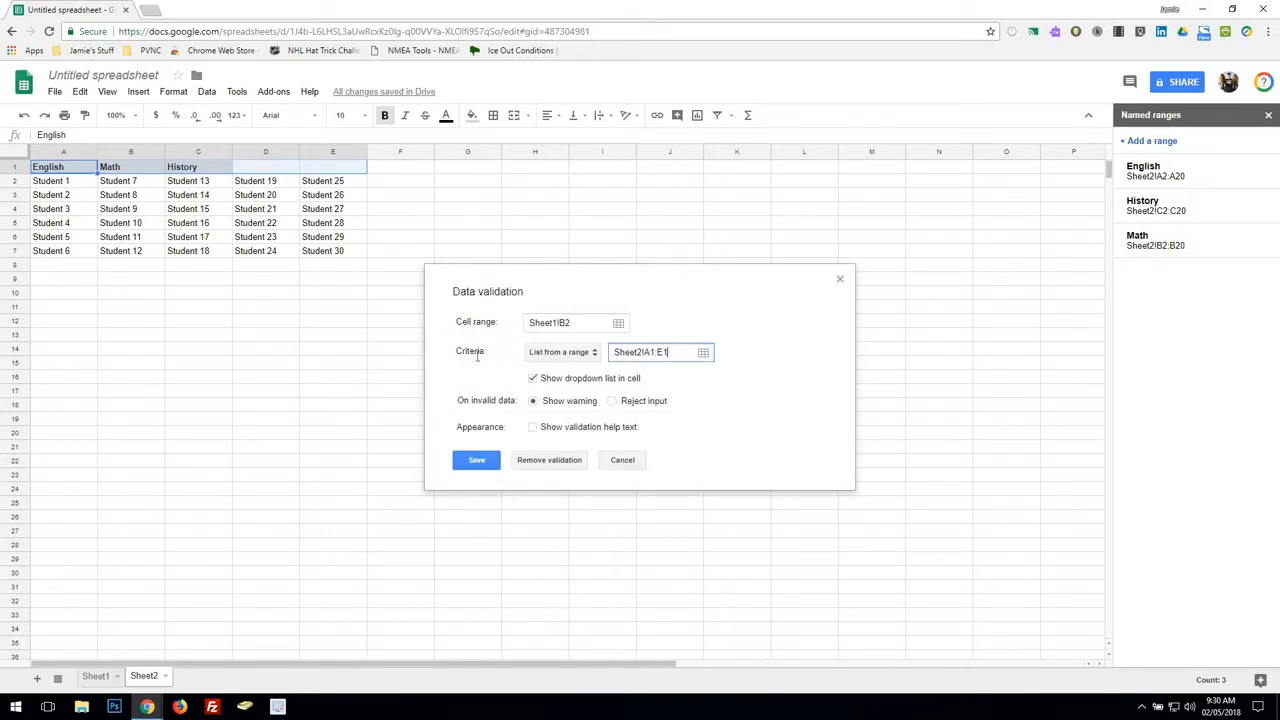
left_click_drag(672, 352, 648, 352)
left_click(478, 461)
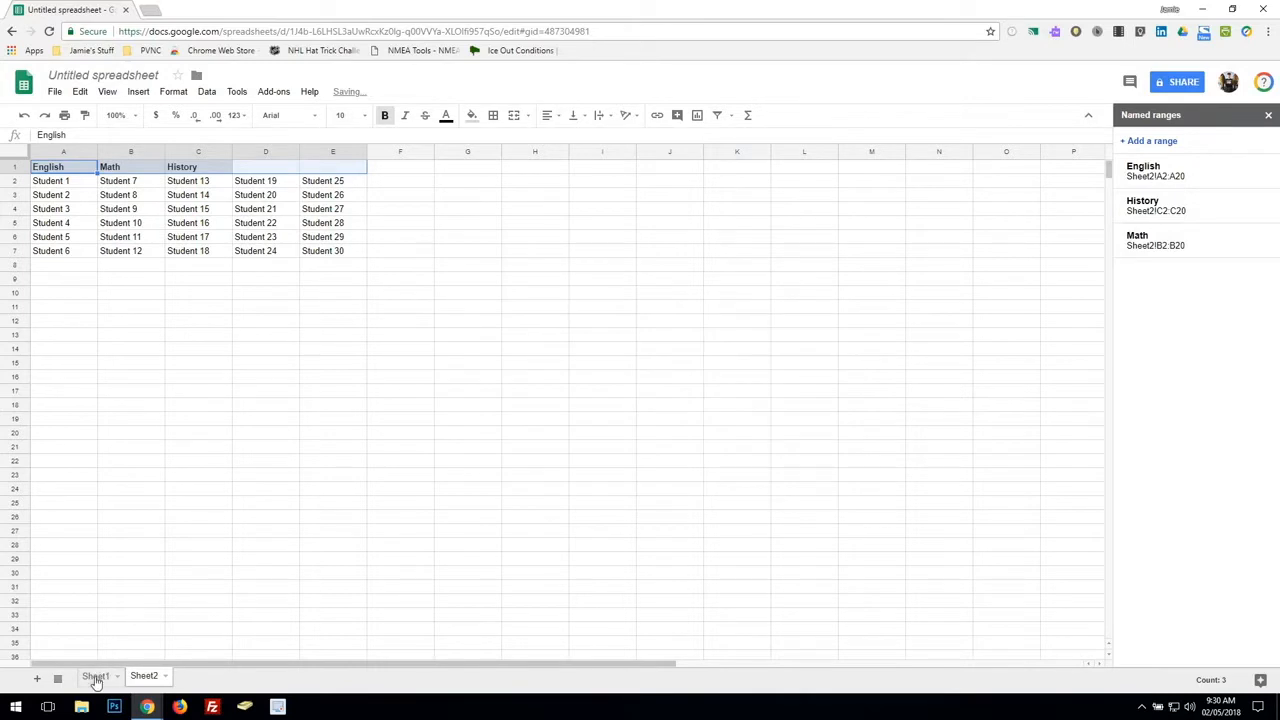
Test the class dropdown in B2 on Sheet1 by choosing English, Math and History in turn
left_click(96, 677)
left_click(158, 181)
left_click(138, 202)
left_click(158, 181)
left_click(140, 214)
left_click(161, 185)
left_click(147, 229)
left_click(129, 268)
left_click(118, 222)
left_click(122, 282)
left_click_drag(117, 229, 145, 463)
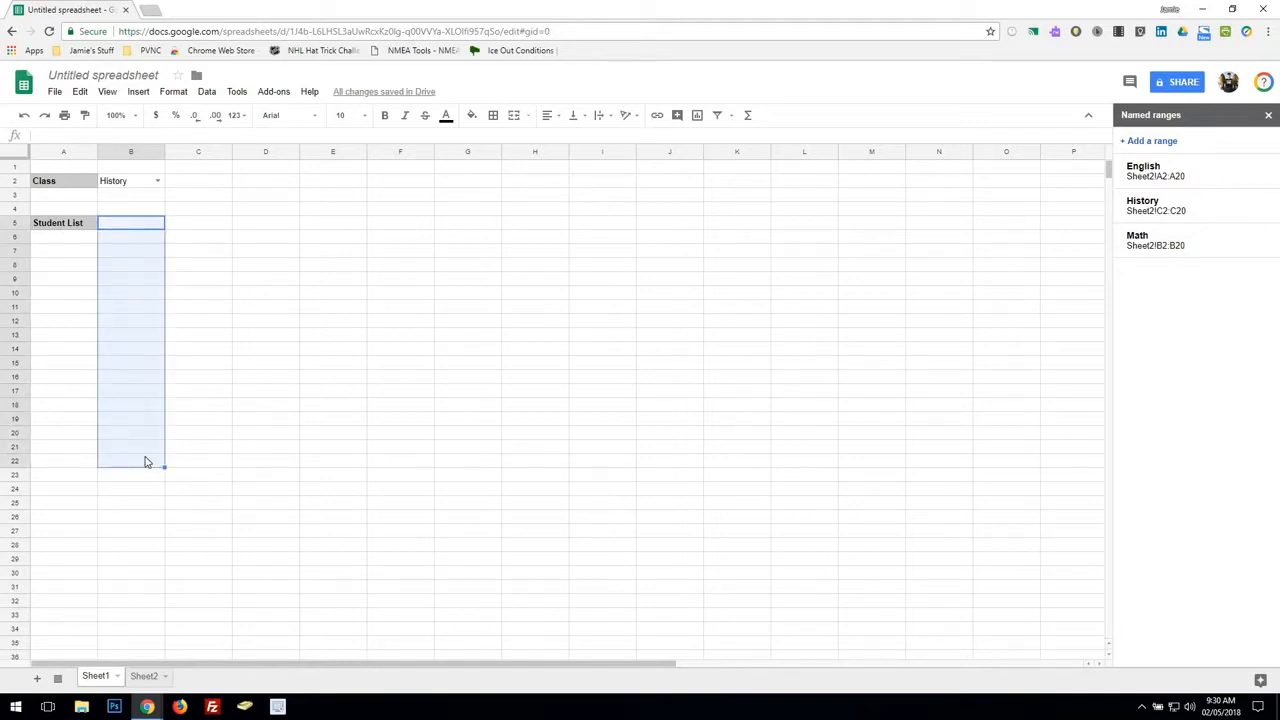
left_click_drag(106, 226, 118, 420)
Choose English from the class dropdown in cell B2
left_click(119, 182)
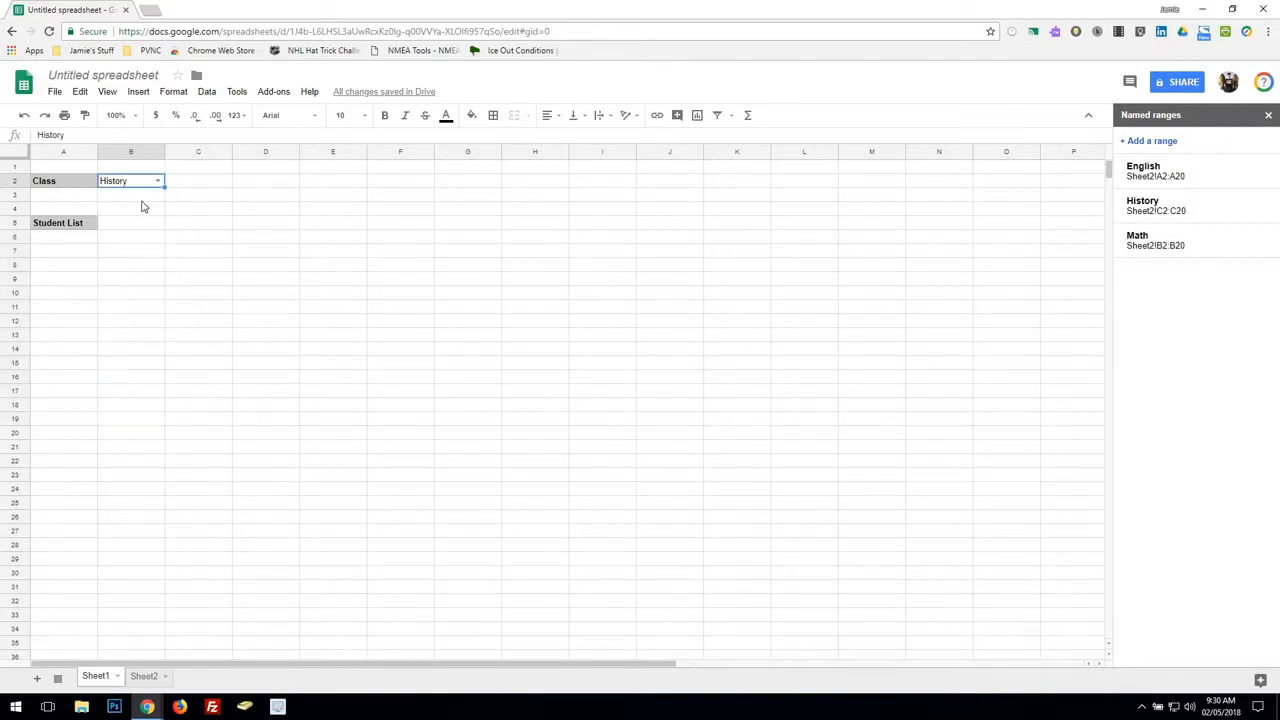
left_click(157, 181)
left_click(151, 203)
left_click(159, 182)
left_click(147, 214)
Enter the formula =INDIRECT(B2) in cell B5 beside the Student List label
left_click(122, 247)
left_click(120, 222)
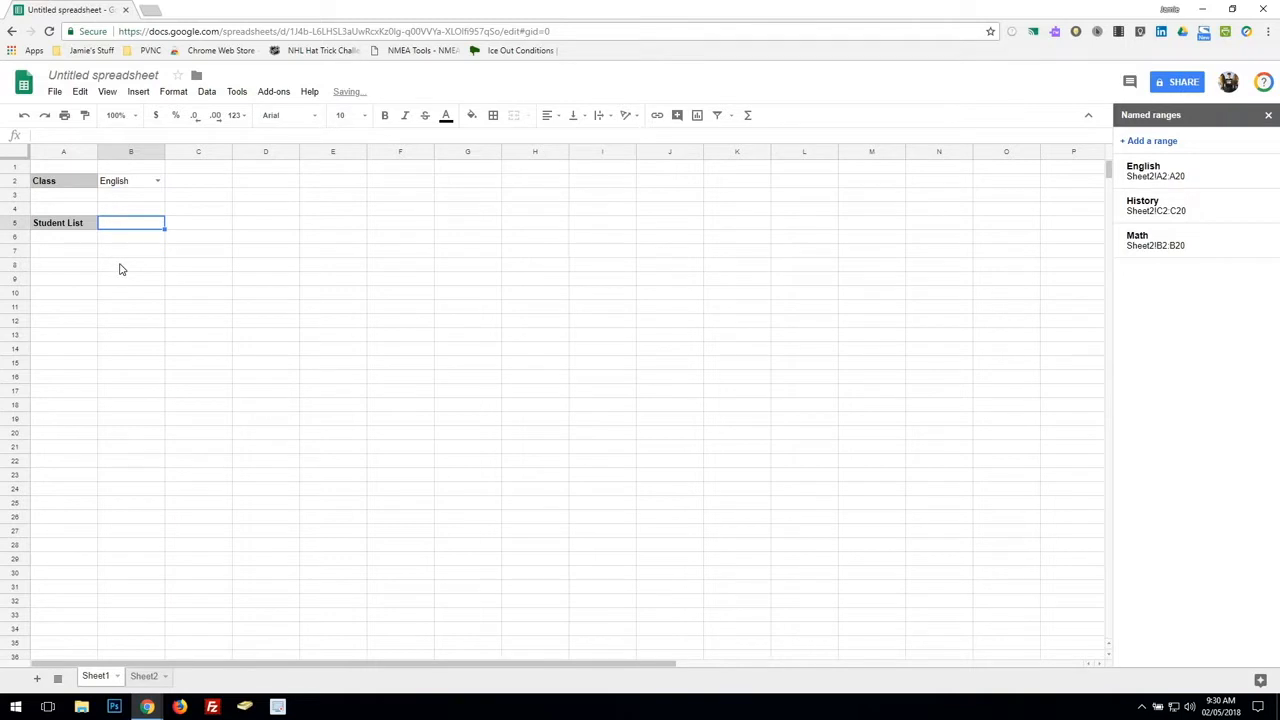
type("=ind")
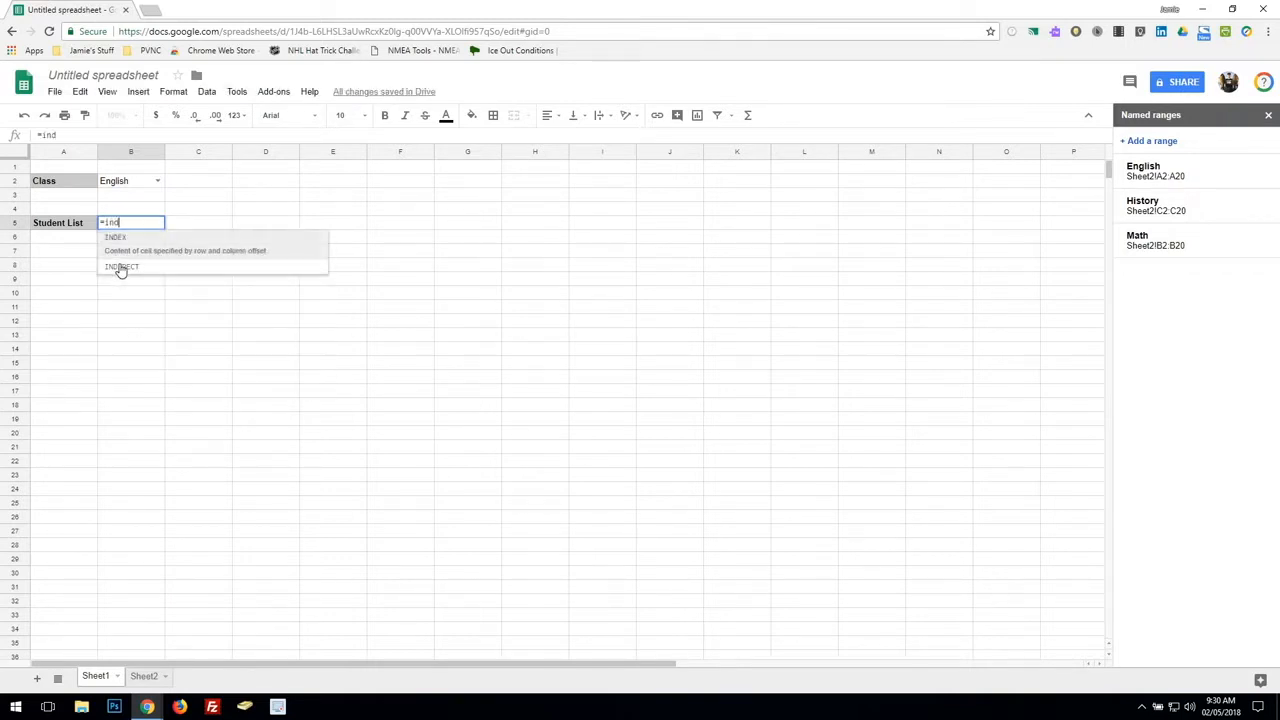
left_click(136, 258)
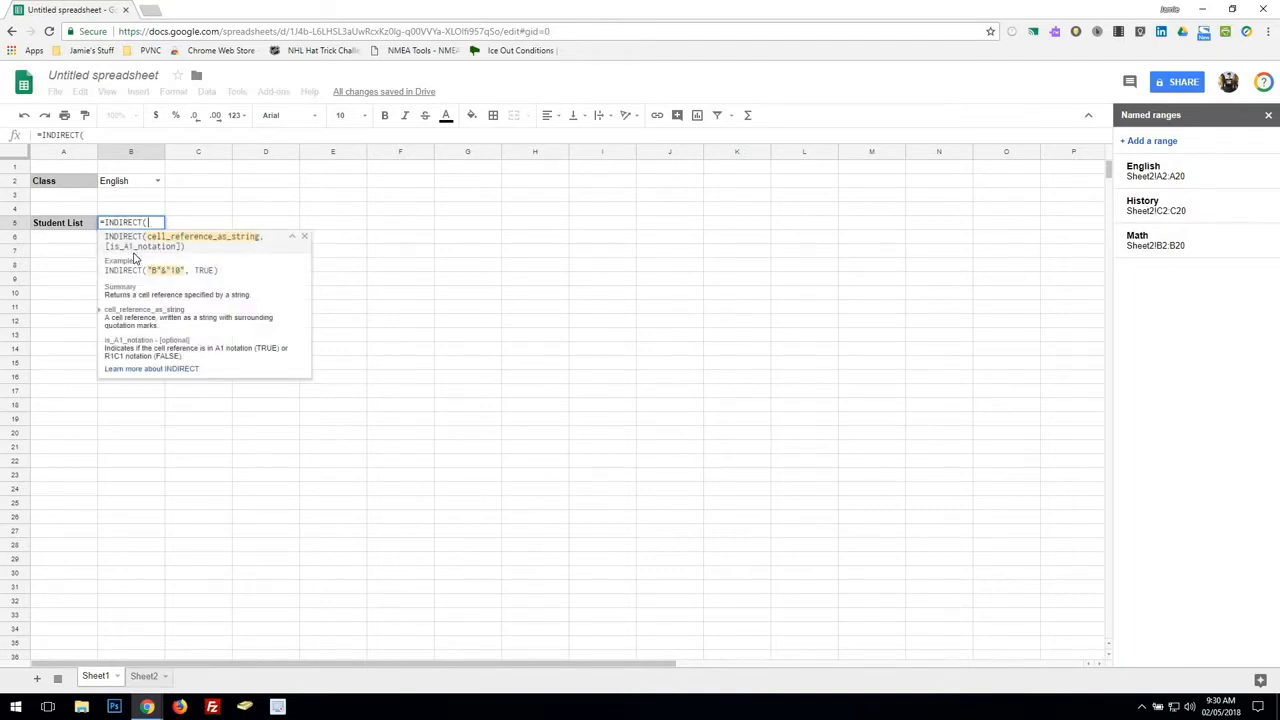
left_click(128, 184)
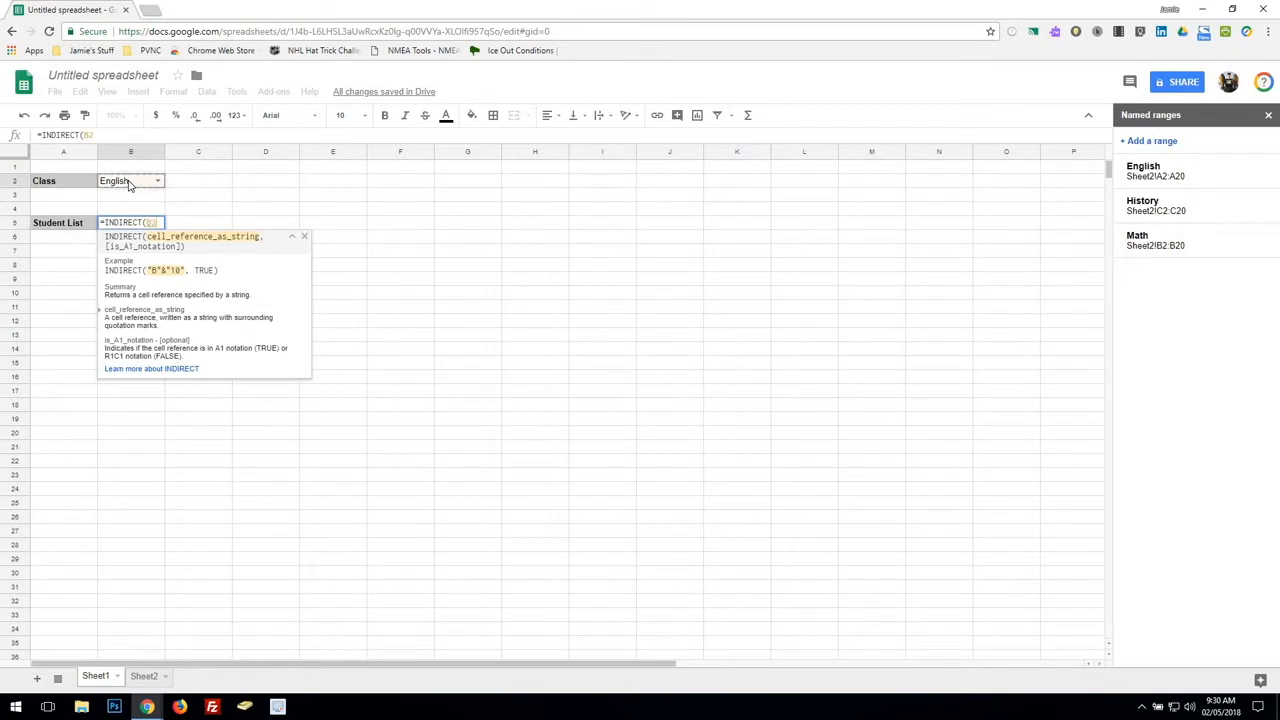
type(")")
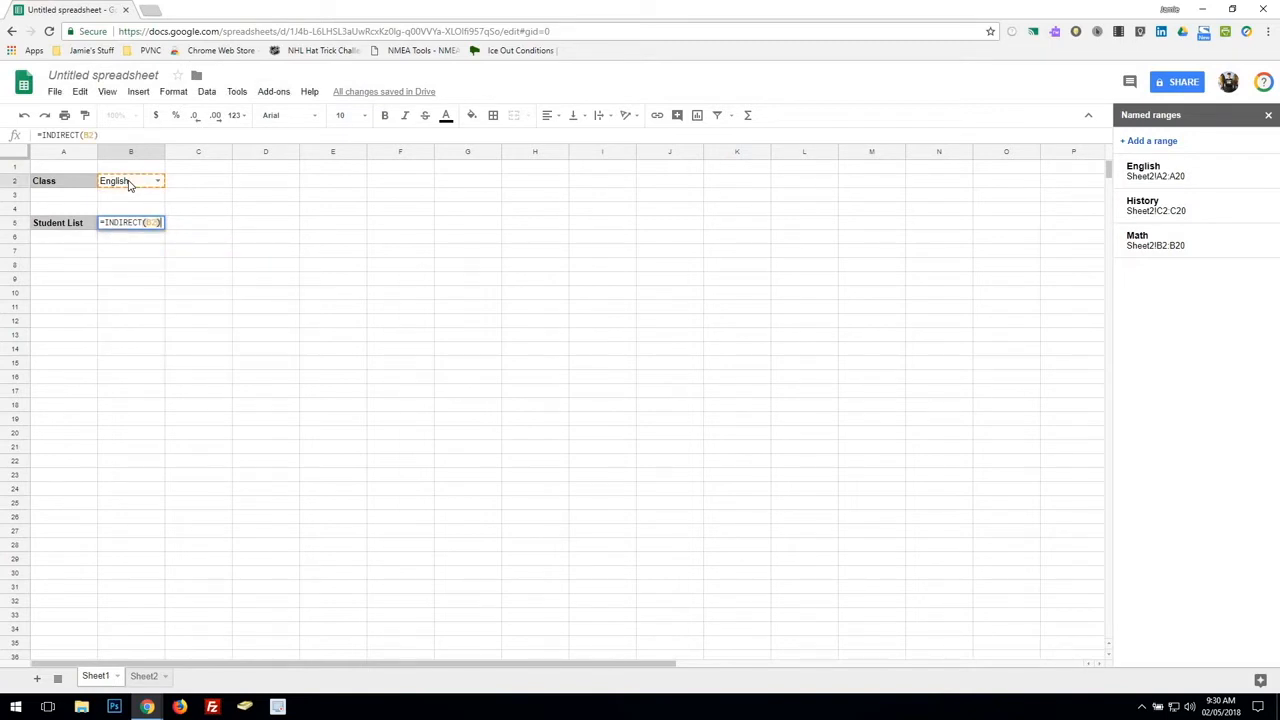
key("Return")
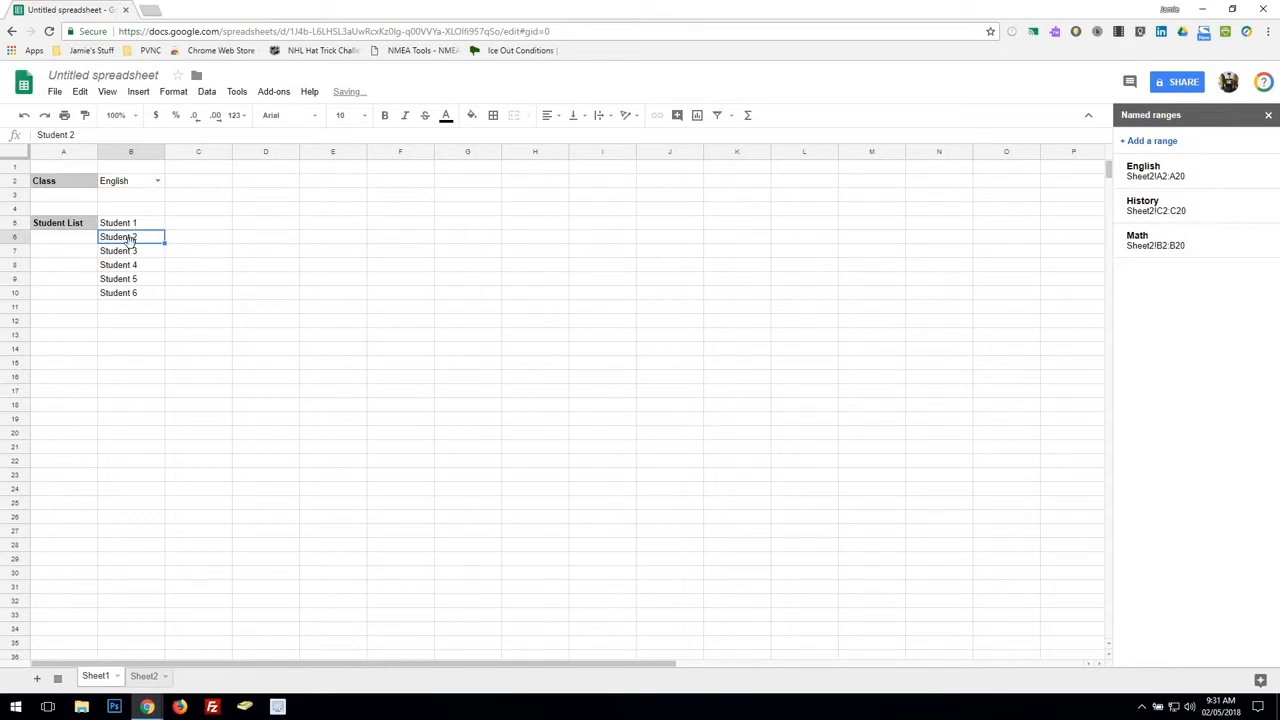
Compare the Student List on Sheet1 with the students under the English, Math and History headings on Sheet2
left_click_drag(137, 224, 142, 296)
left_click(142, 313)
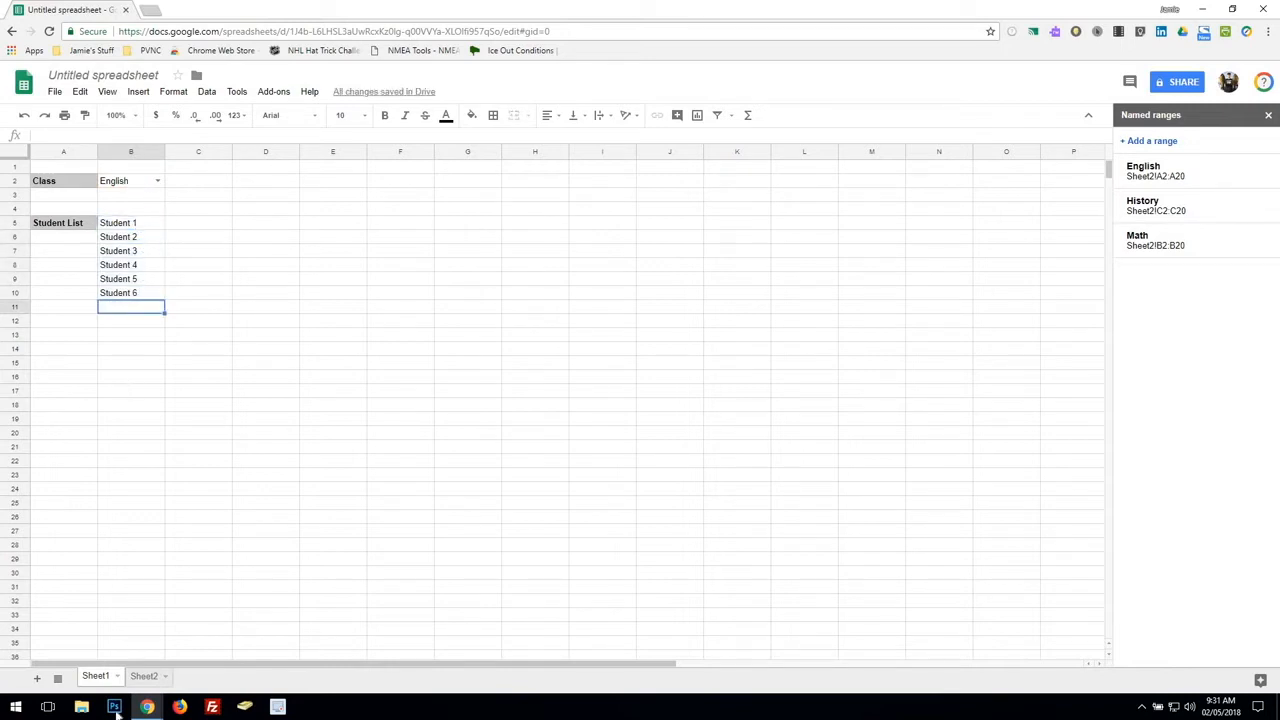
left_click(143, 676)
left_click(59, 181)
key("Up")
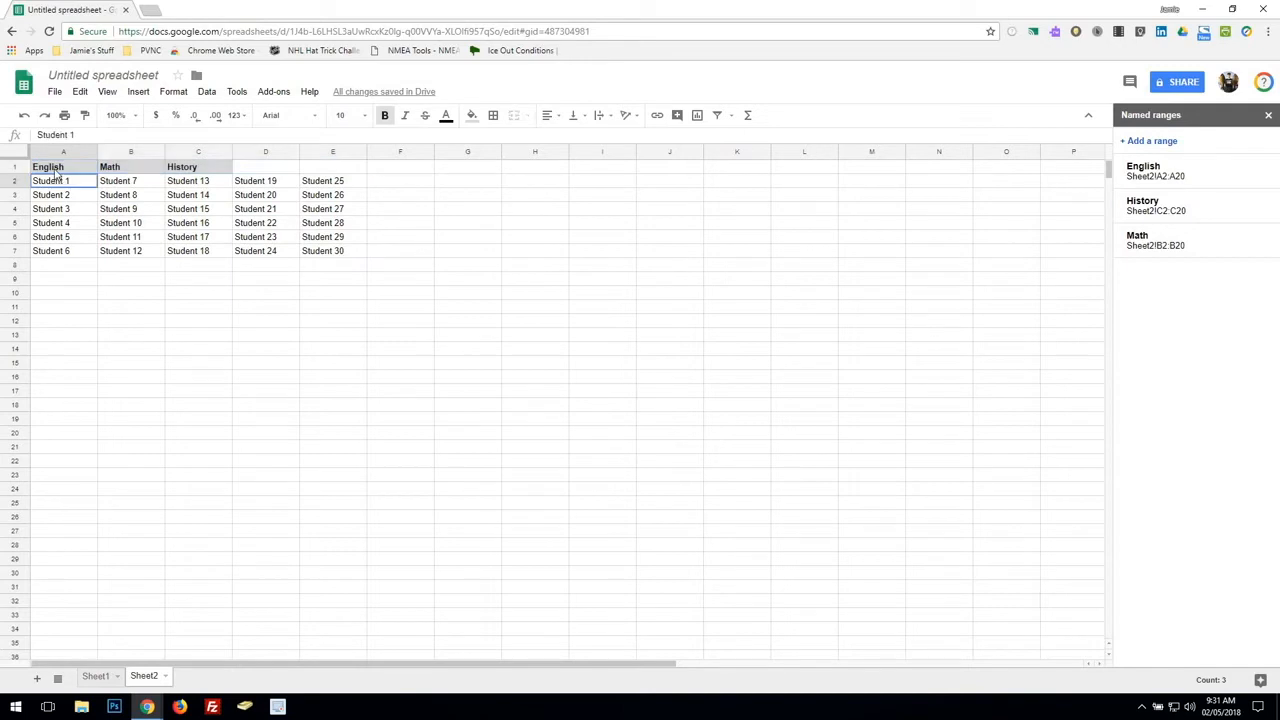
left_click_drag(60, 181, 74, 268)
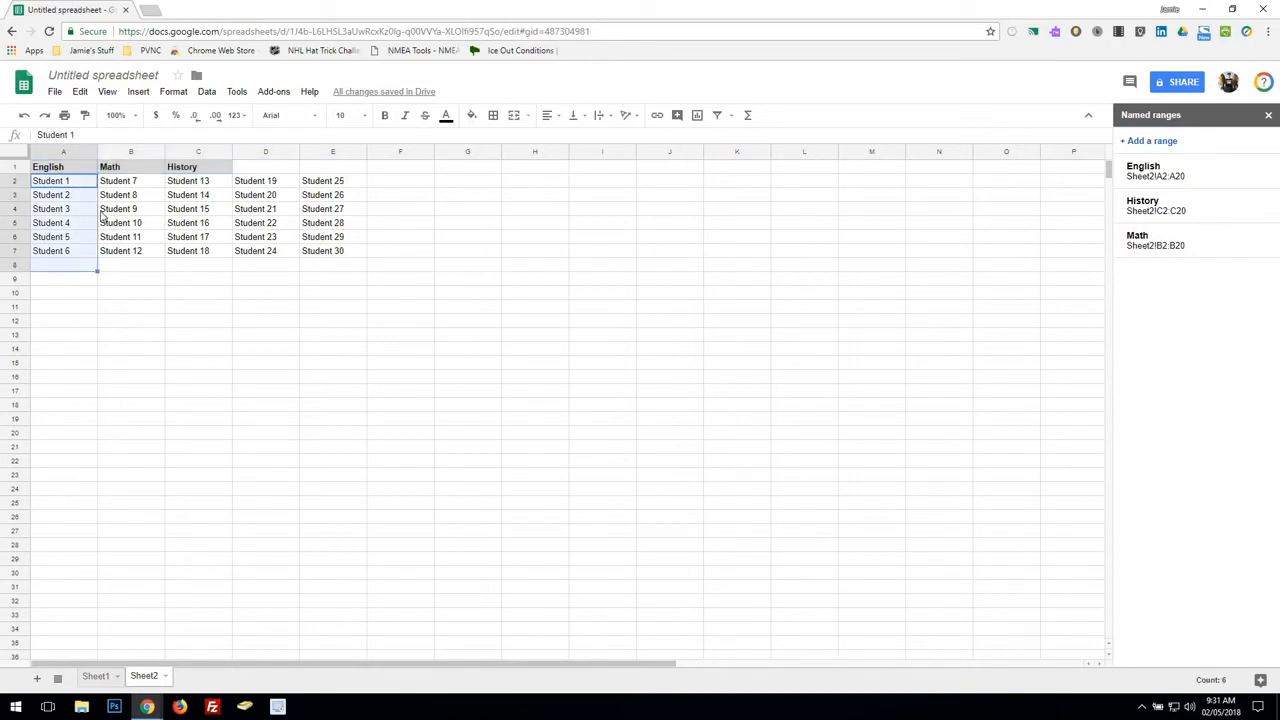
left_click(118, 168)
left_click_drag(120, 181, 137, 264)
left_click(184, 170)
left_click_drag(198, 185, 210, 258)
left_click(210, 320)
left_click(97, 676)
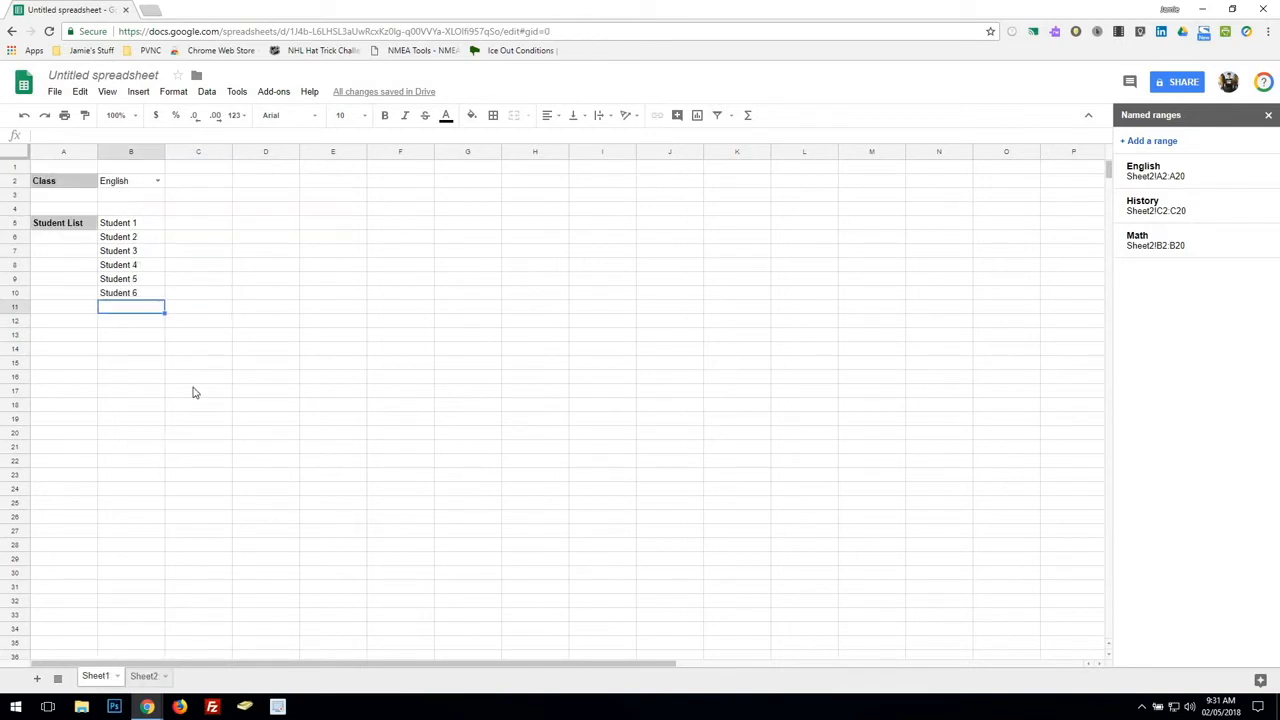
Test the Student List by choosing Math and History from the class dropdown, checking the students in B5:B10 each time
left_click(157, 181)
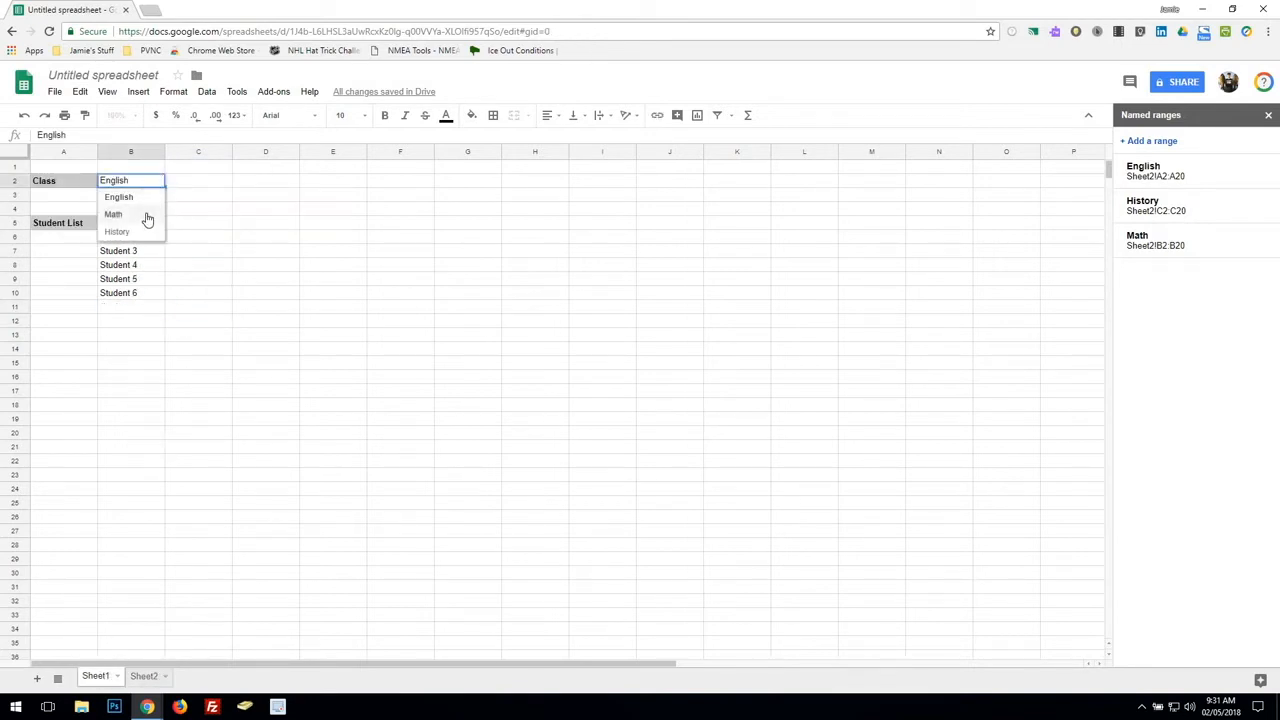
left_click(146, 226)
left_click_drag(146, 224, 163, 306)
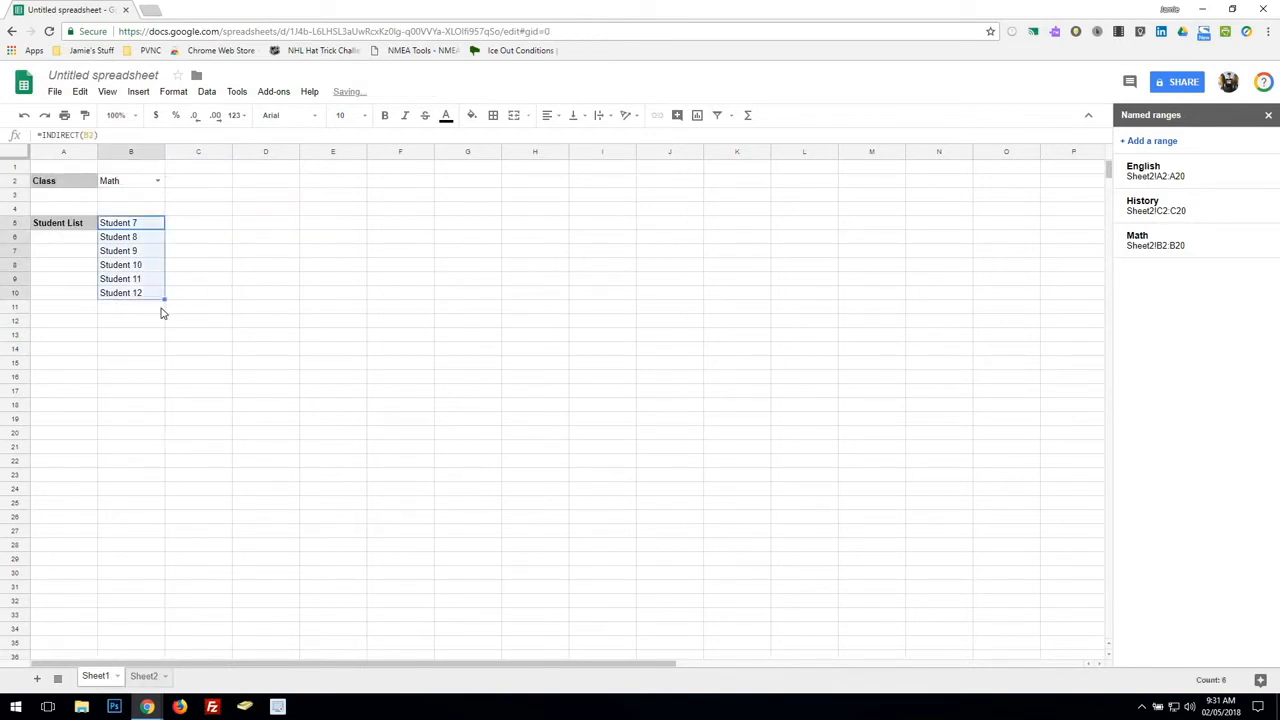
left_click(158, 182)
left_click(140, 216)
left_click_drag(140, 225, 146, 309)
left_click(146, 309)
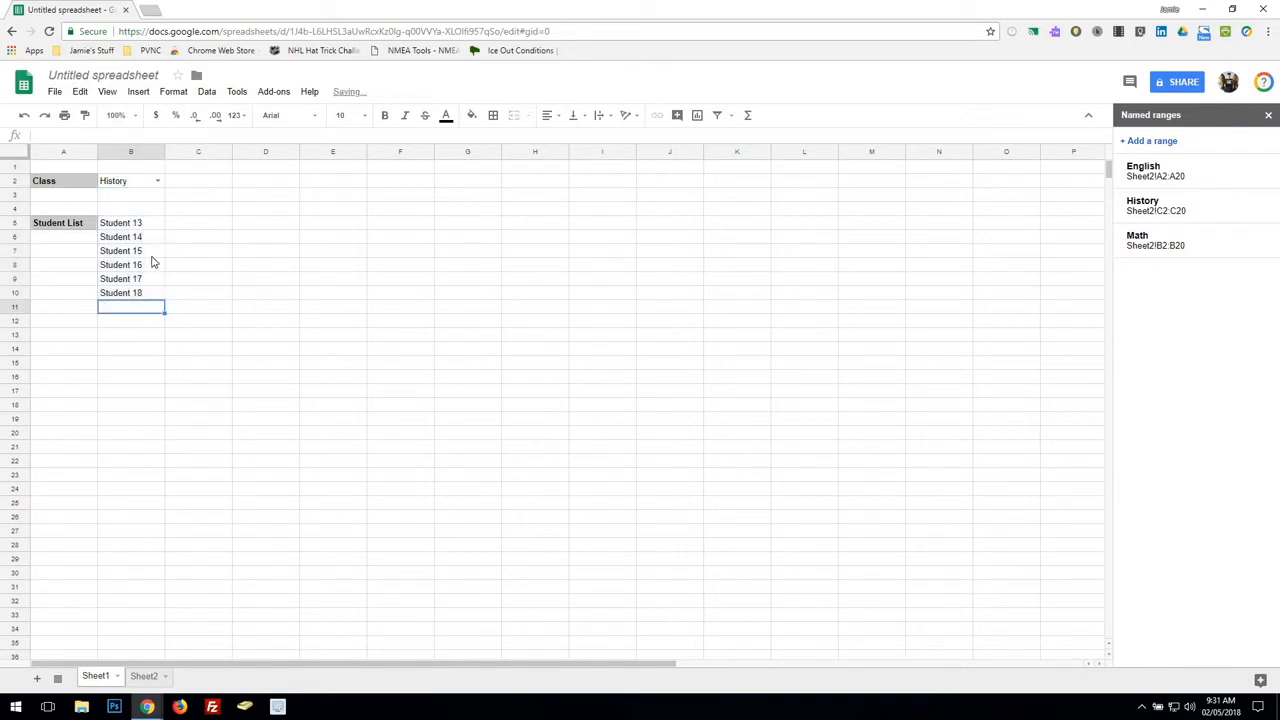
Copy the History heading's formatting to cell D1 on Sheet2 and enter Geography as its heading
left_click(148, 679)
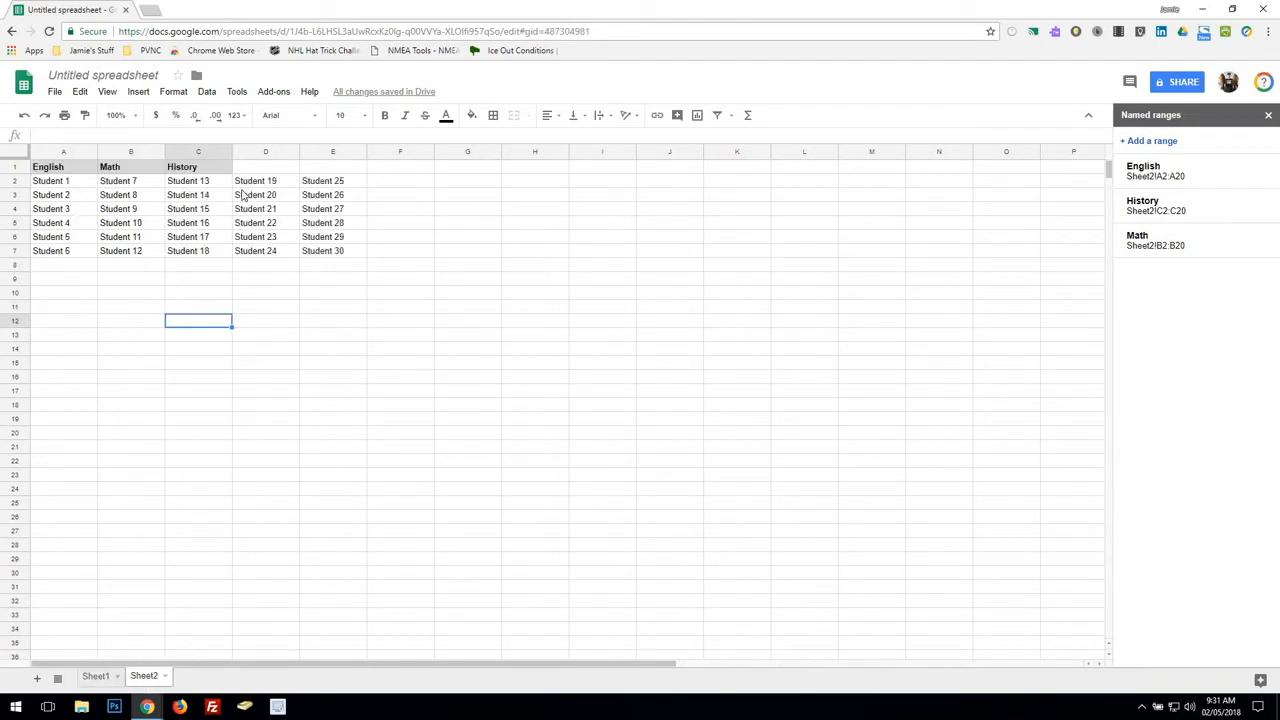
left_click(270, 168)
left_click(187, 170)
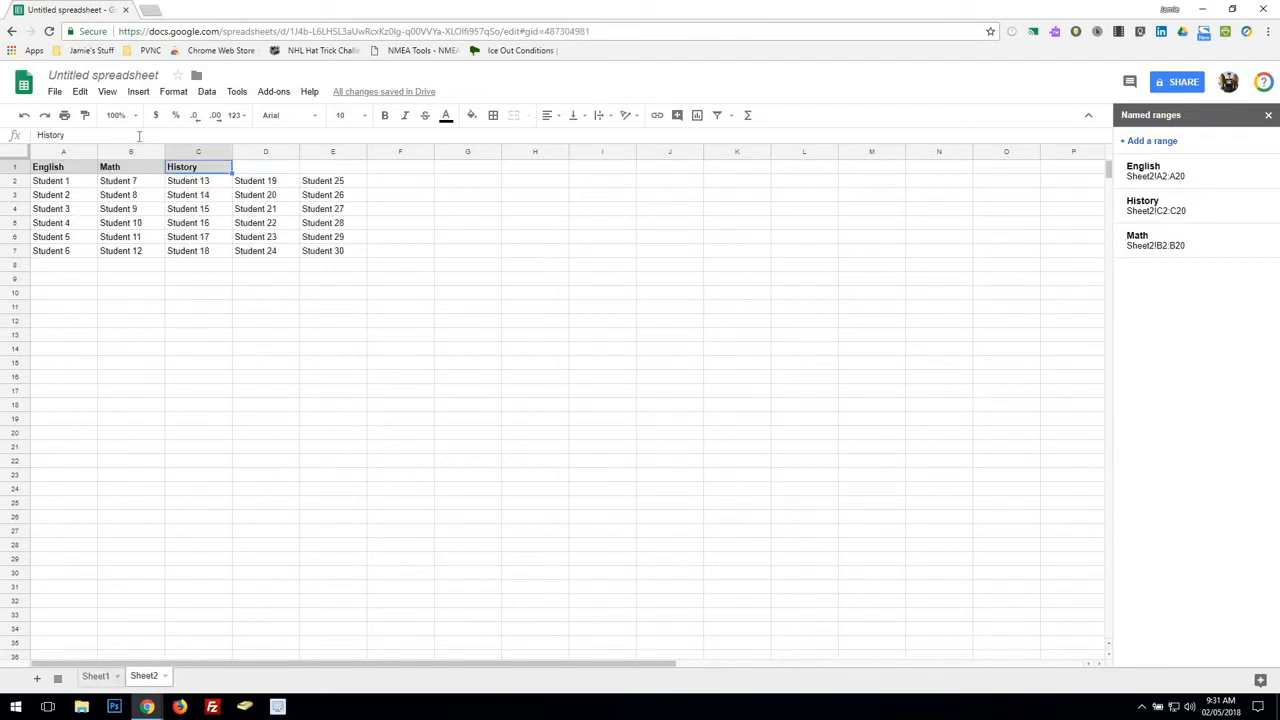
left_click(85, 115)
left_click(247, 170)
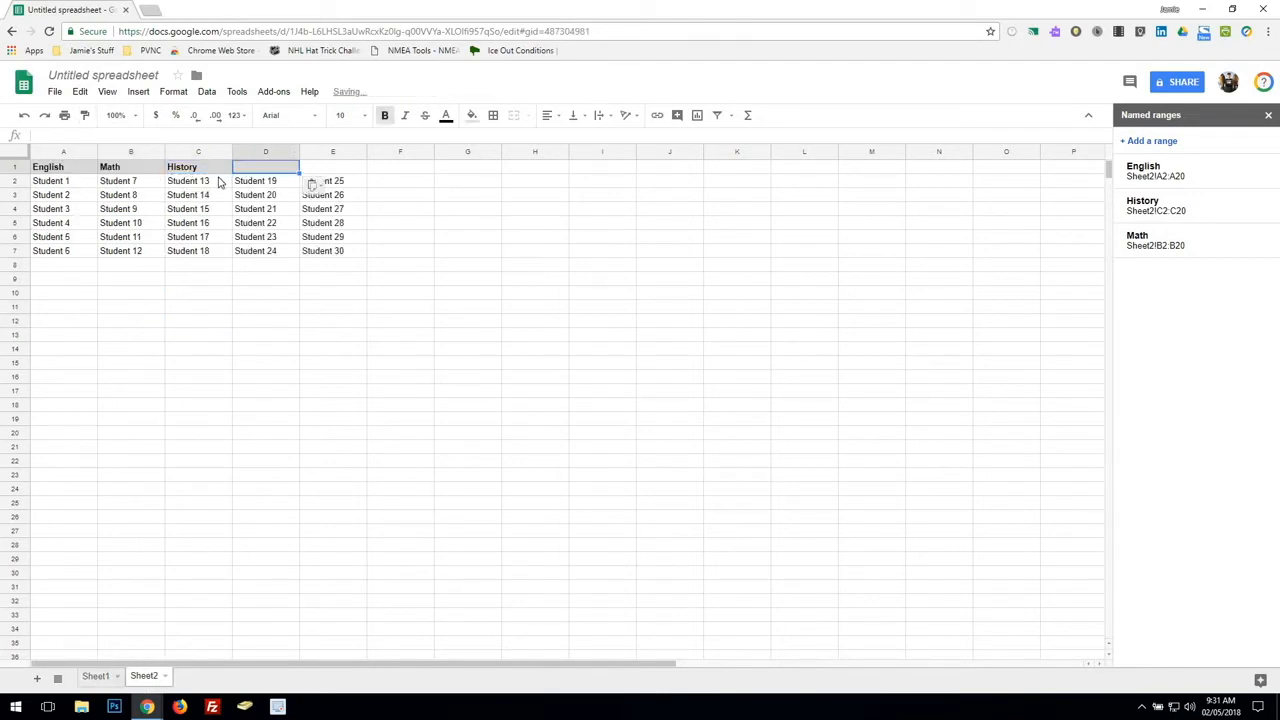
left_click(267, 279)
left_click(259, 170)
type("Geography")
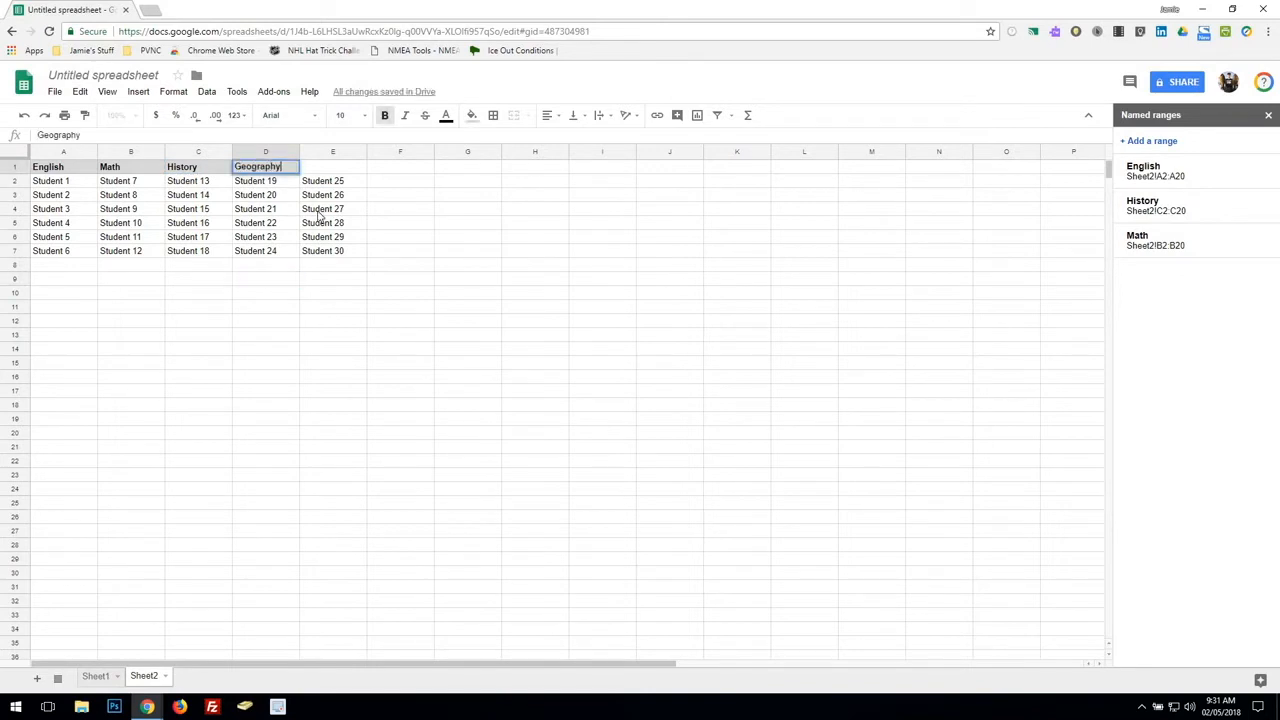
left_click(279, 284)
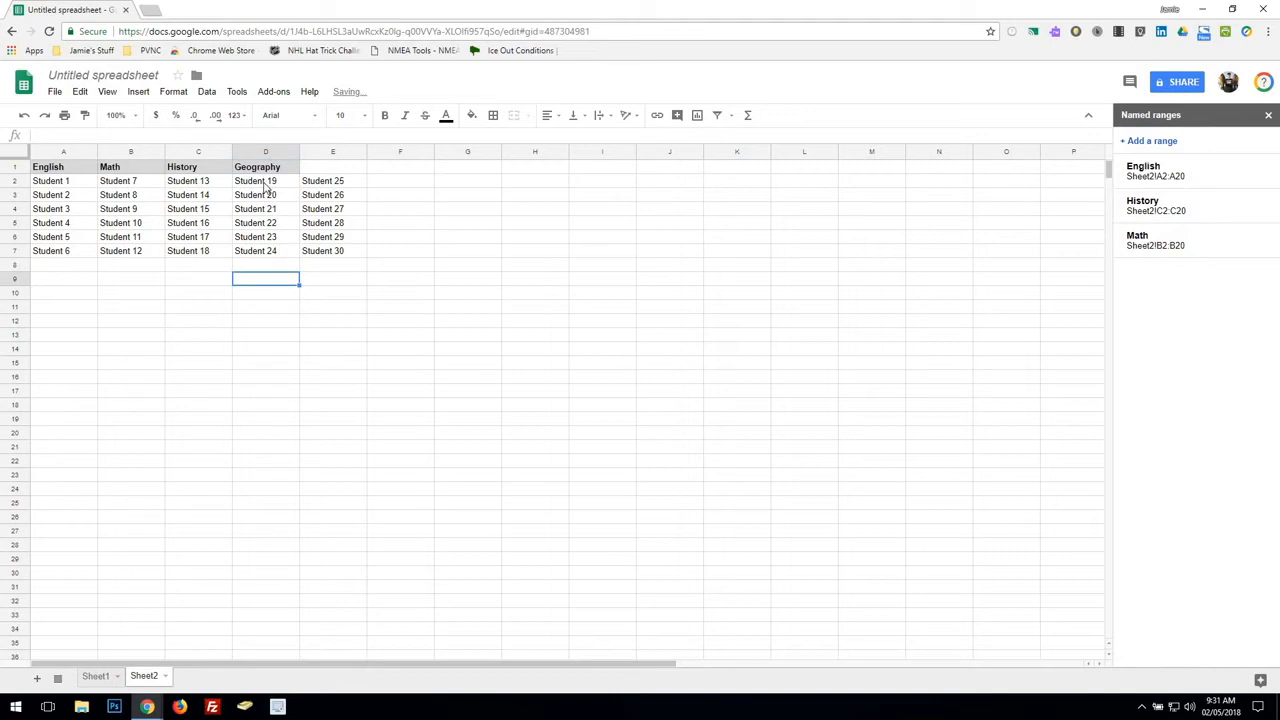
Define a named range called Geography for cells D2:D20 on Sheet2
left_click_drag(262, 184, 277, 432)
right_click(265, 276)
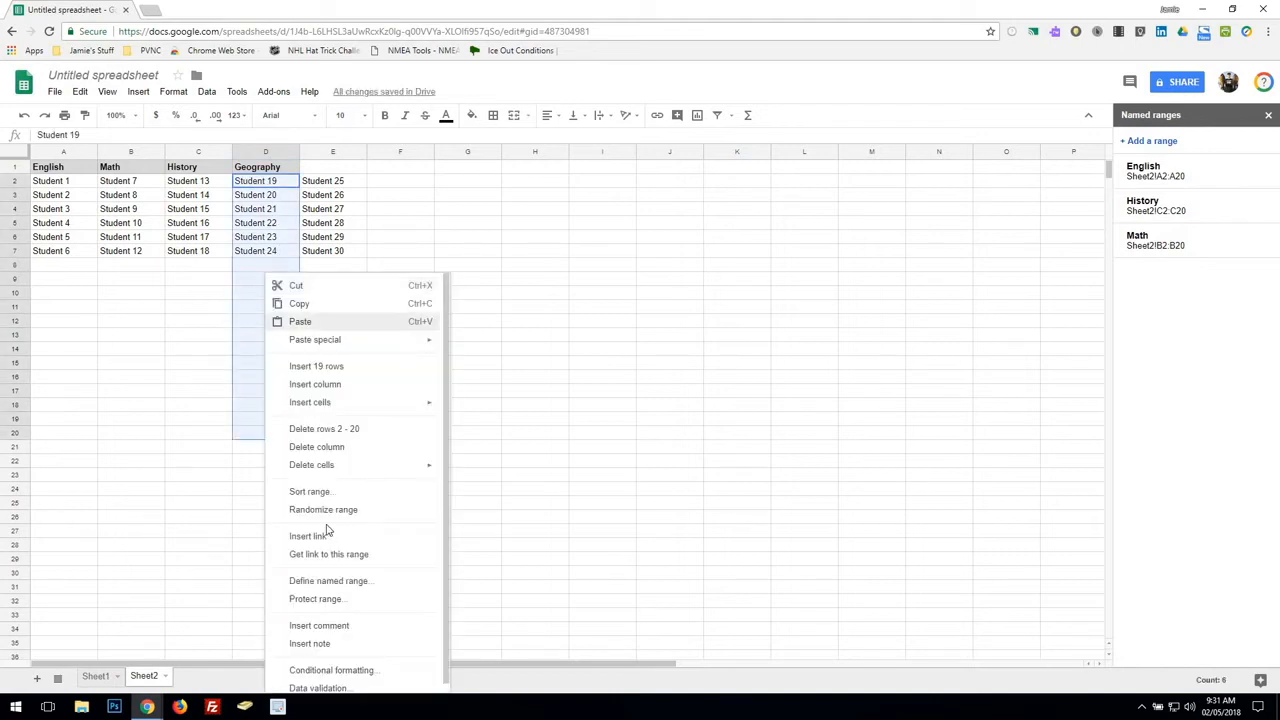
left_click(340, 587)
type("Geography")
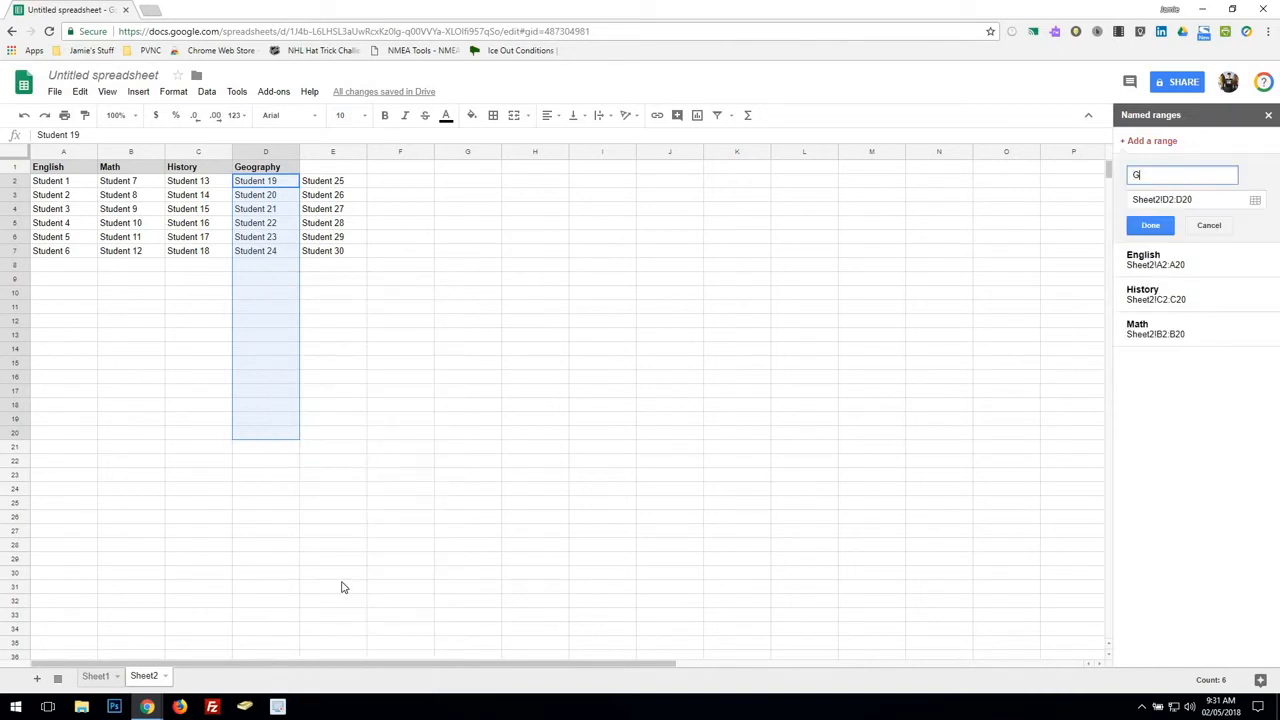
left_click(1148, 226)
left_click(185, 296)
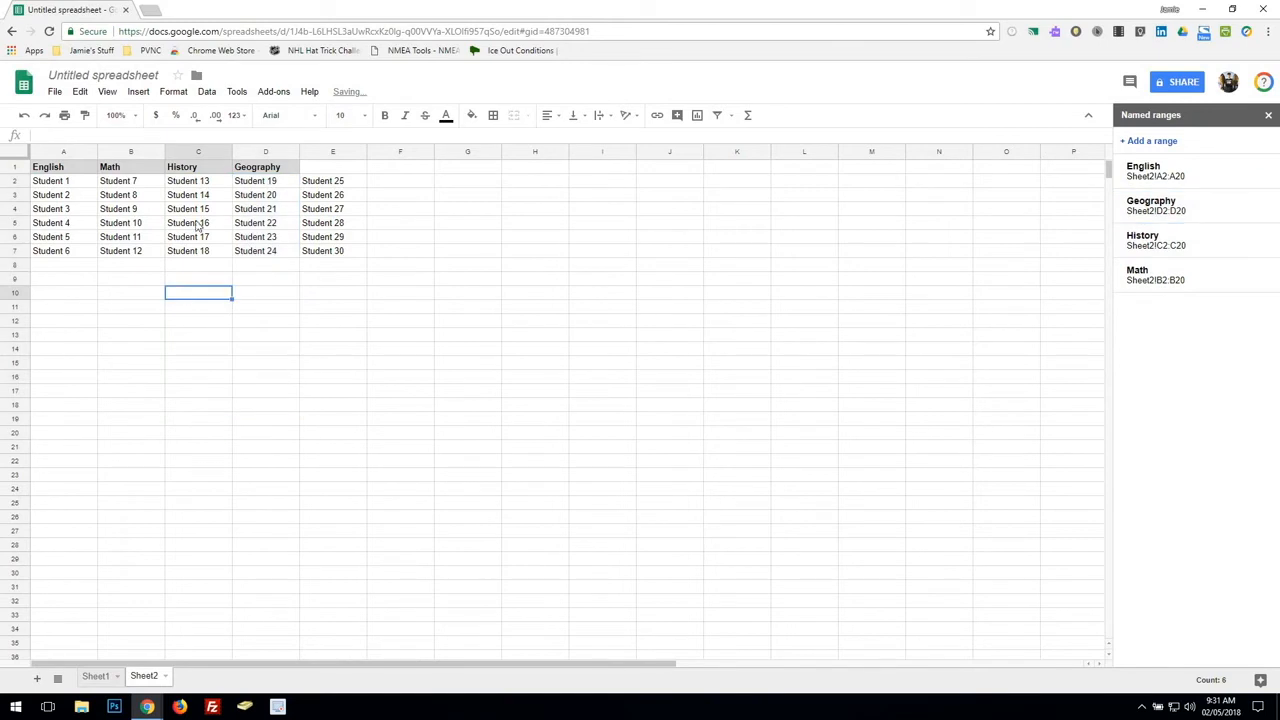
Review the heading cells A1:E1 and the students under Geography on Sheet2
left_click_drag(60, 170, 338, 166)
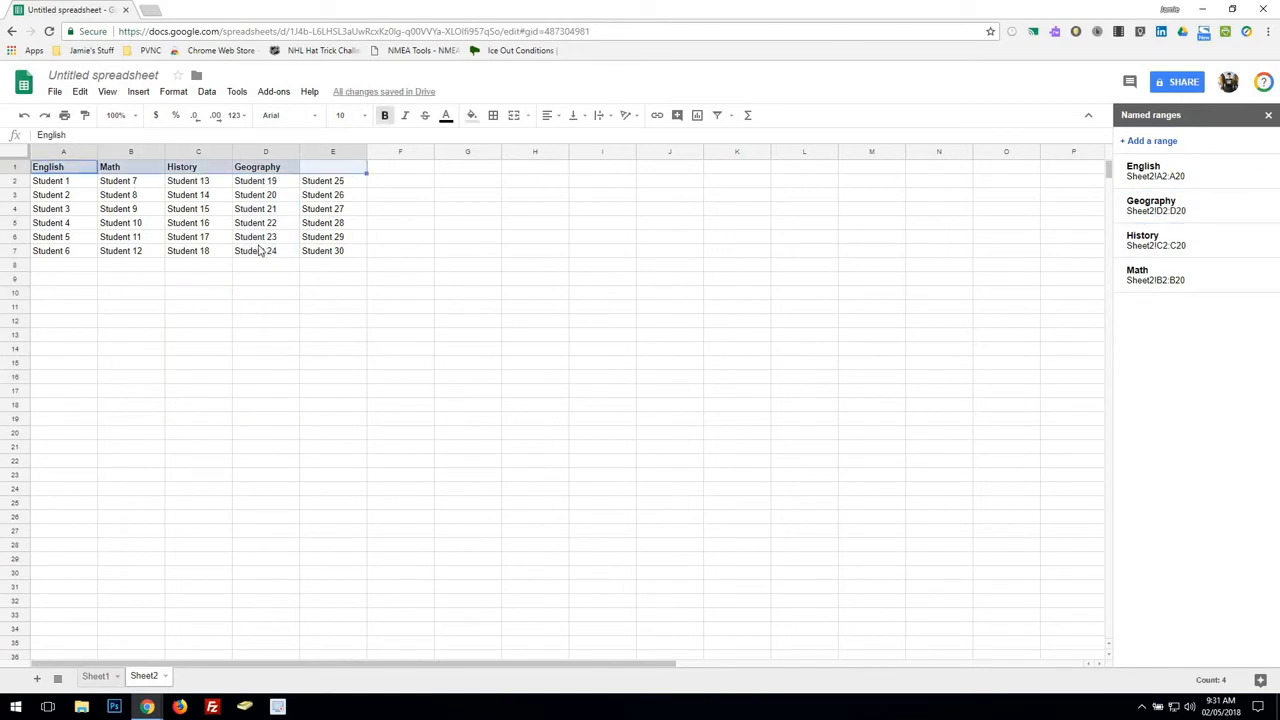
left_click(216, 269)
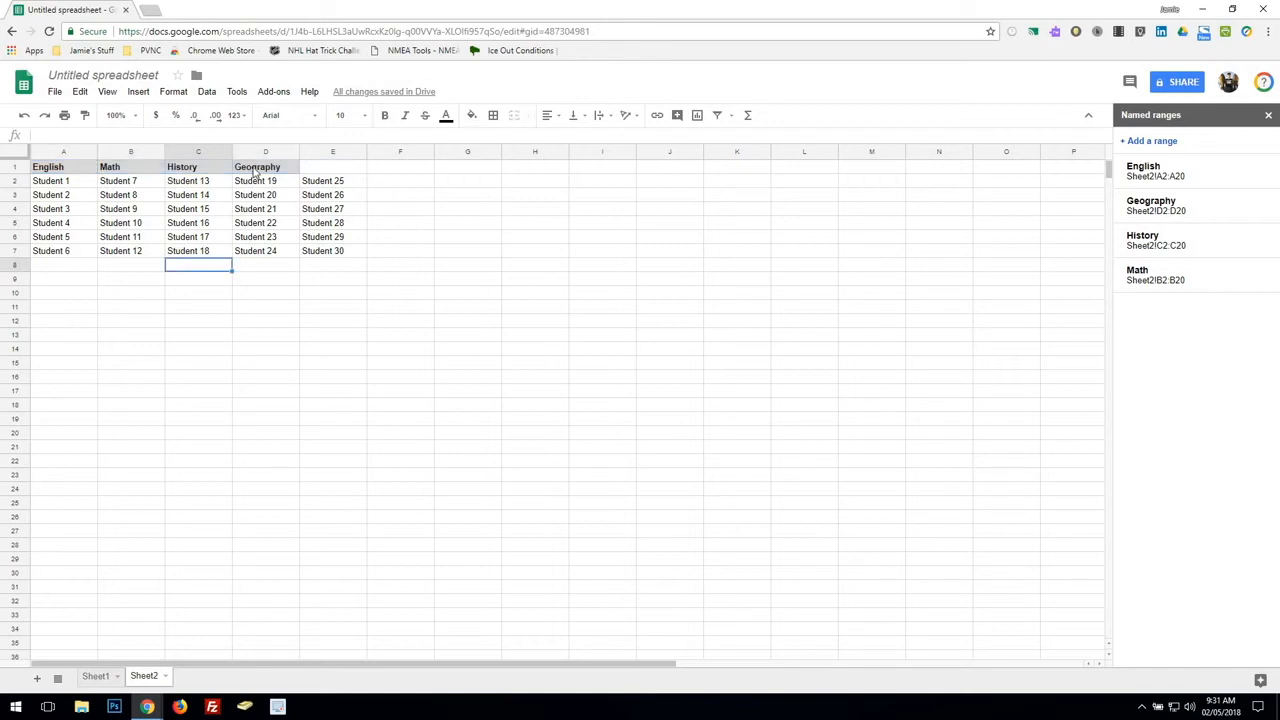
left_click(255, 170)
left_click(258, 268)
left_click_drag(265, 183, 268, 250)
left_click(265, 292)
Choose Geography from the class dropdown on Sheet1 and check the students in B5:B10
left_click(113, 677)
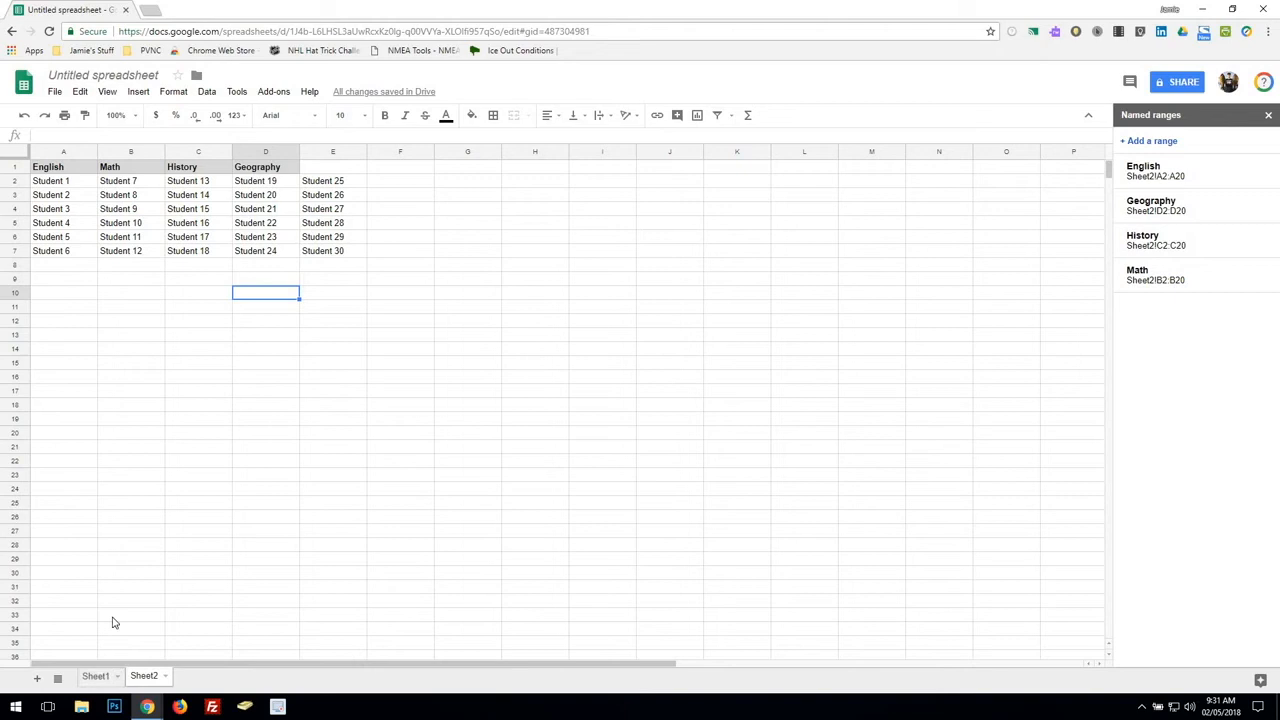
left_click(158, 181)
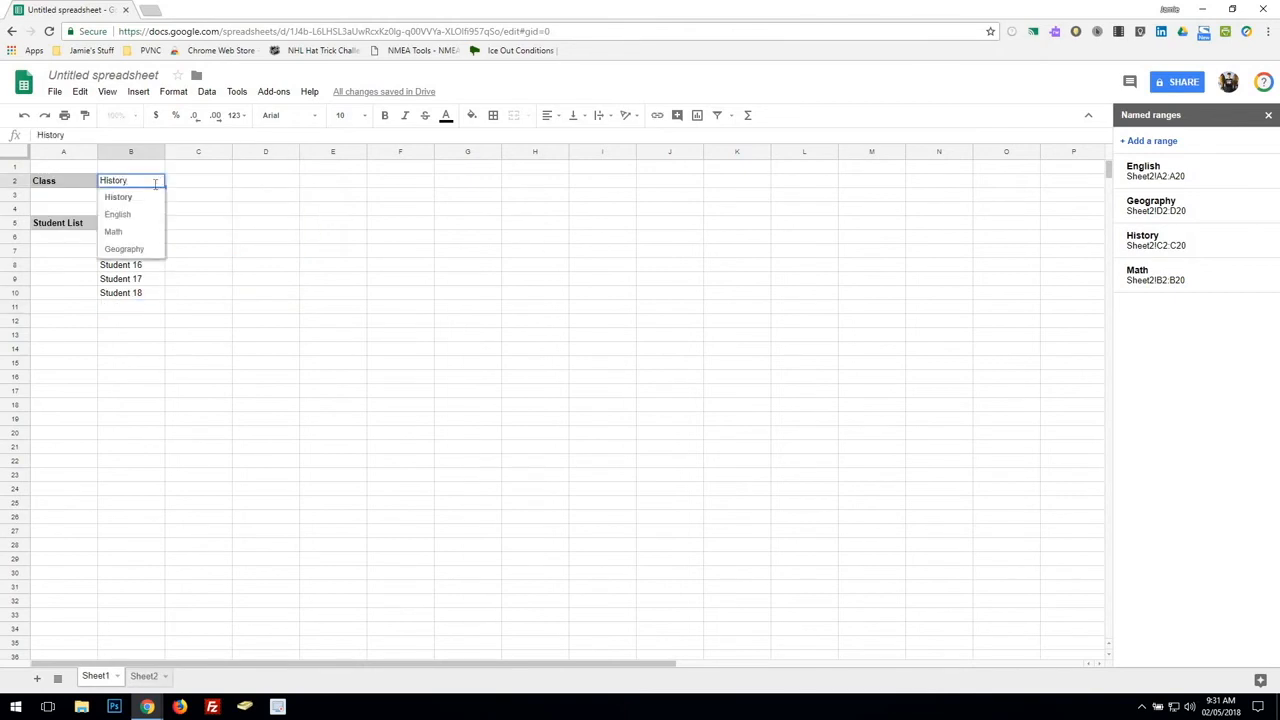
left_click(130, 249)
left_click_drag(143, 229, 146, 297)
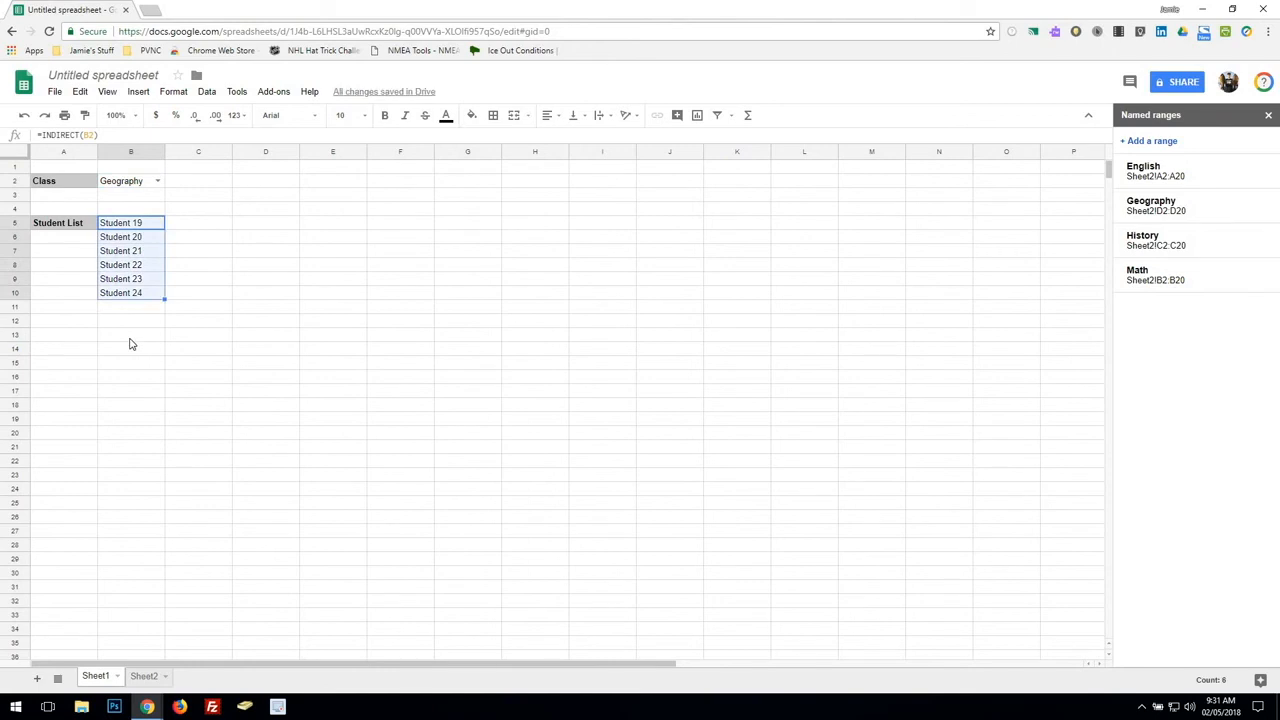
left_click(132, 338)
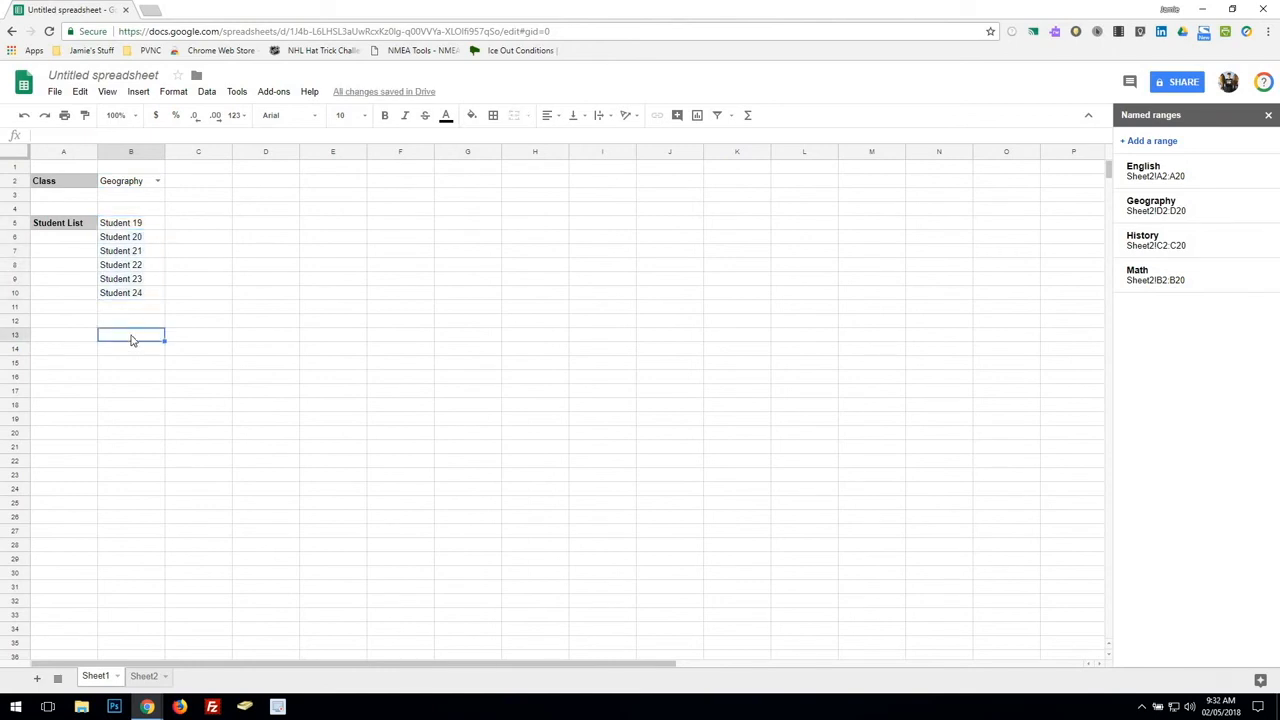
left_click(153, 182)
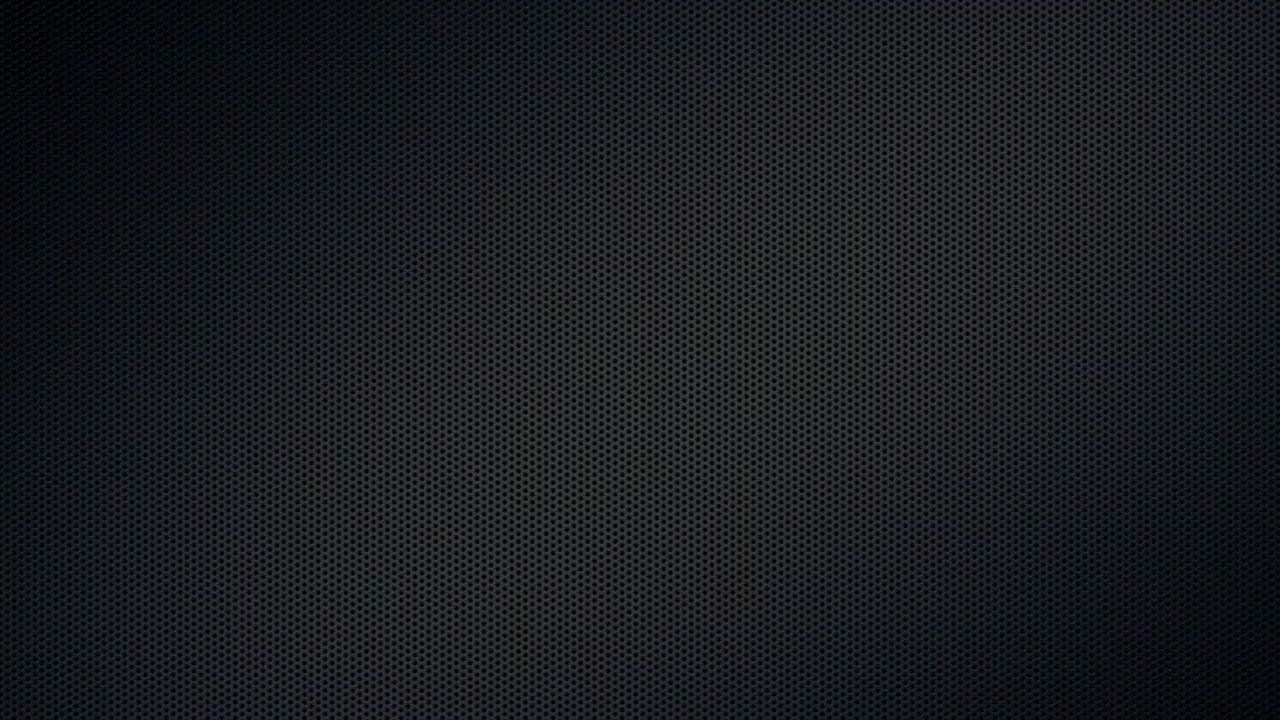